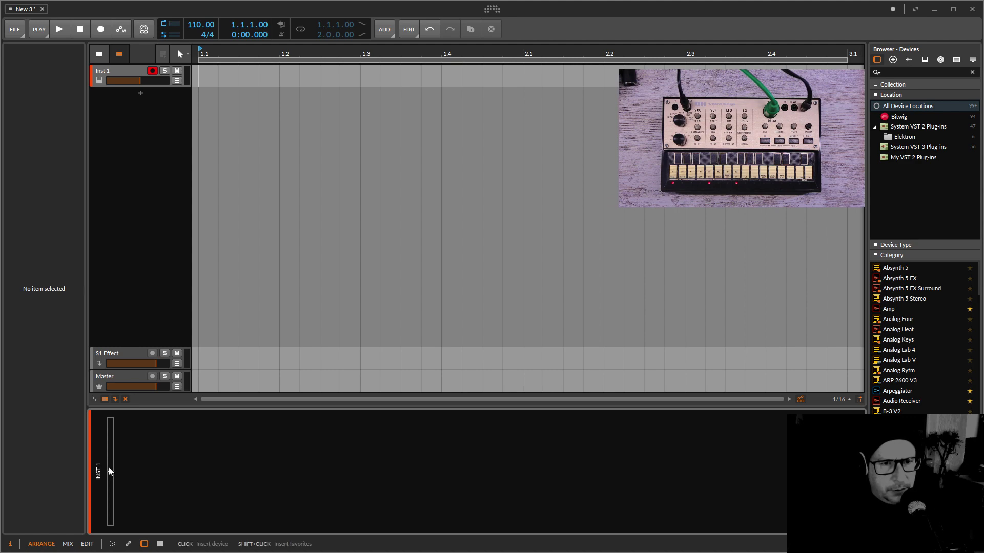
Insert Bitwig's HW Instrument hardware device into the Inst 1 track's device chain
{"action": "left_click", "coordinate": [109, 470]}
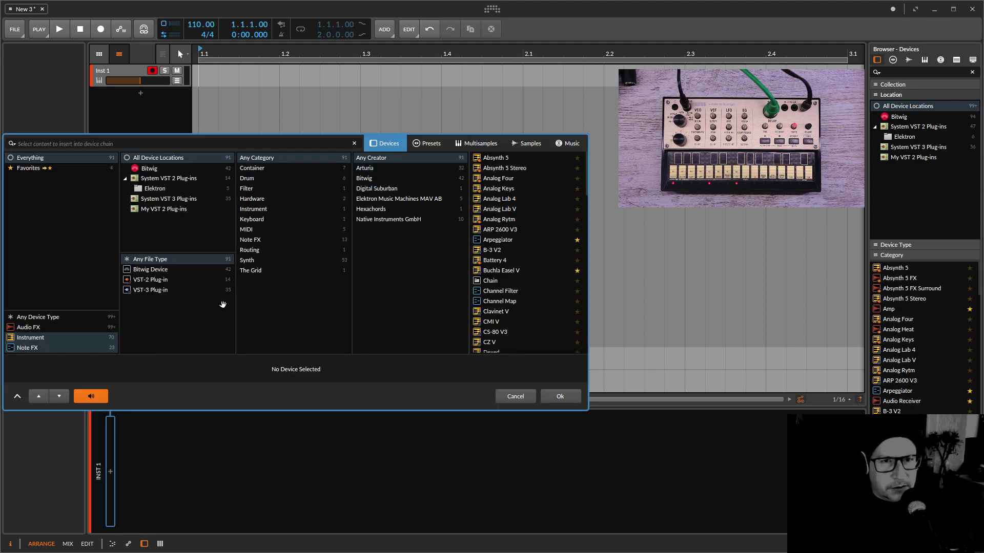
{"action": "left_click", "coordinate": [156, 269]}
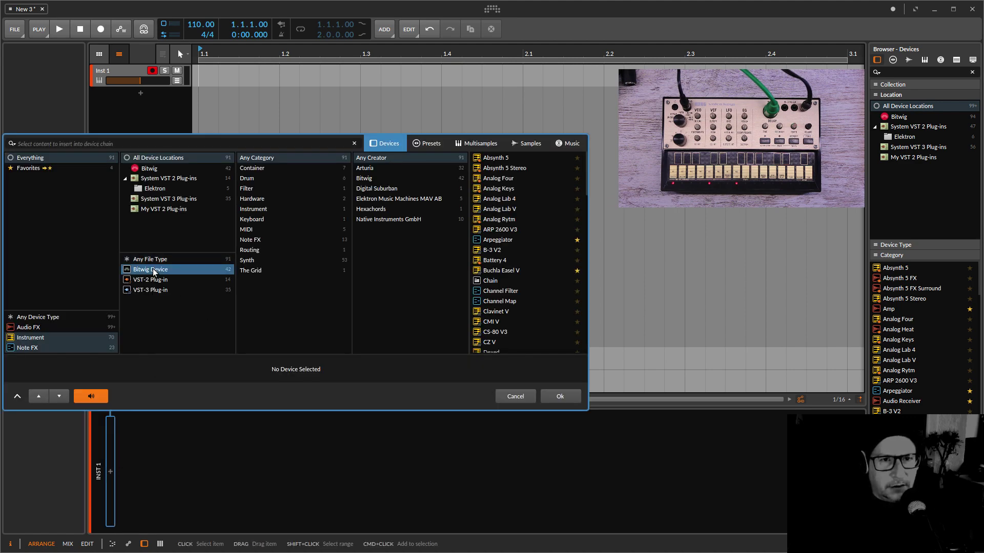
{"action": "left_click", "coordinate": [259, 201]}
{"action": "double_click", "coordinate": [504, 169]}
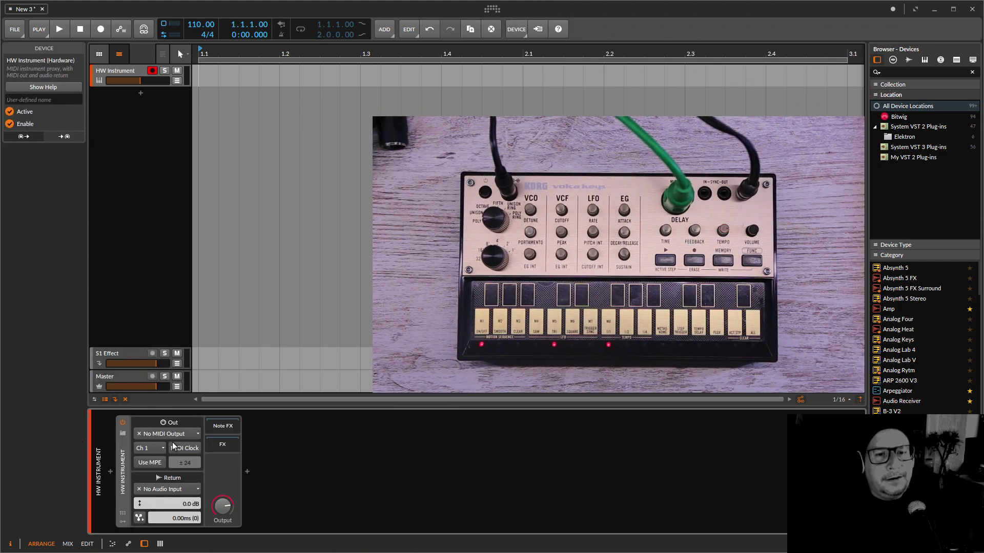
Route the HW Instrument's MIDI output to Dispositivo MIDI USB Puerto 1 on channel 3
{"action": "left_click", "coordinate": [197, 433]}
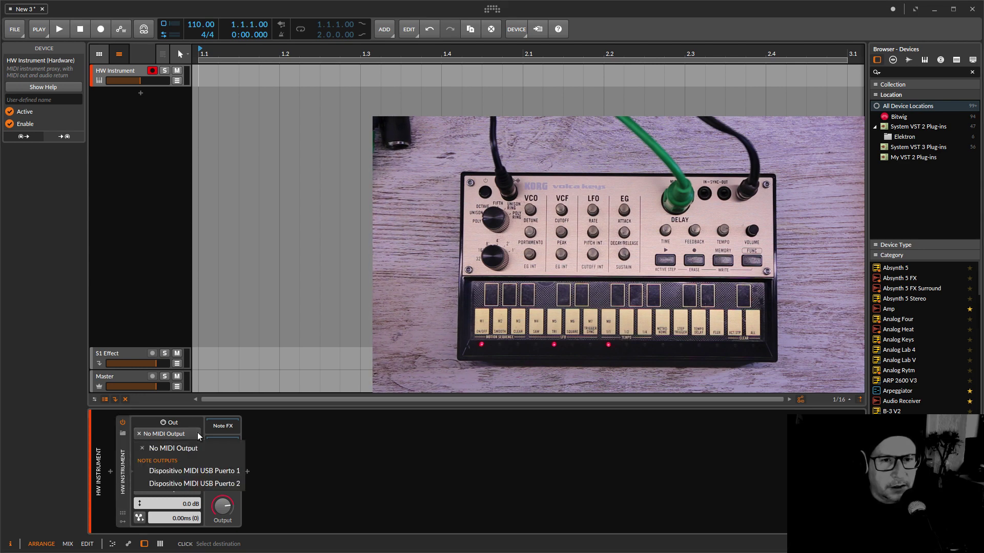
{"action": "left_click", "coordinate": [214, 470]}
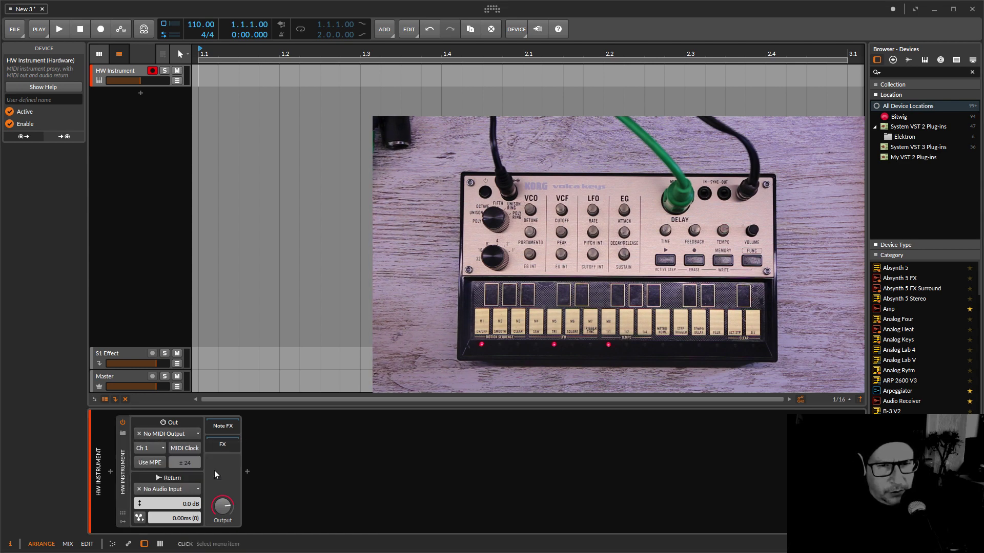
{"action": "left_click", "coordinate": [164, 448]}
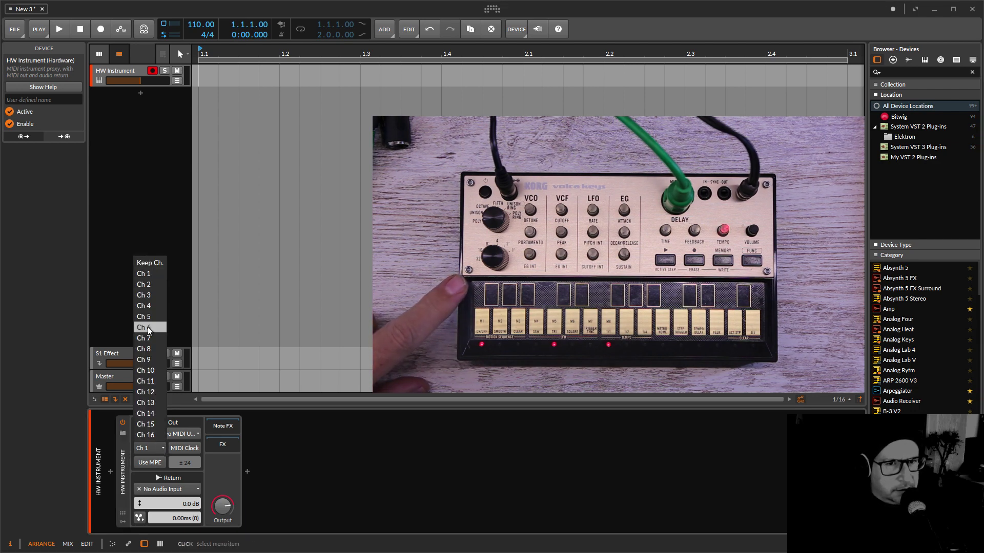
{"action": "left_click", "coordinate": [148, 295]}
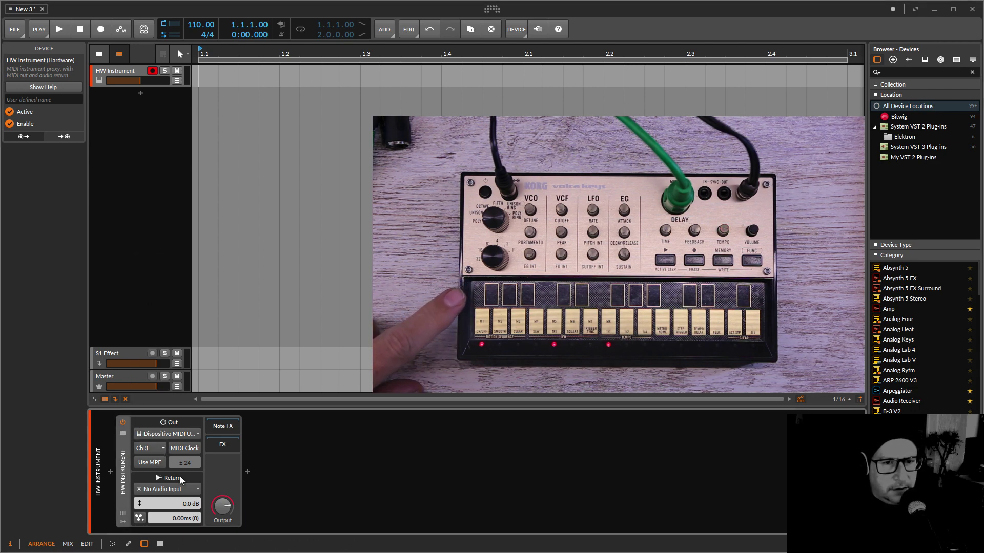
Set the HW Instrument's audio return to Stereo In with +4.0 dB gain, and run its automatic latency measurement
{"action": "left_click", "coordinate": [198, 488]}
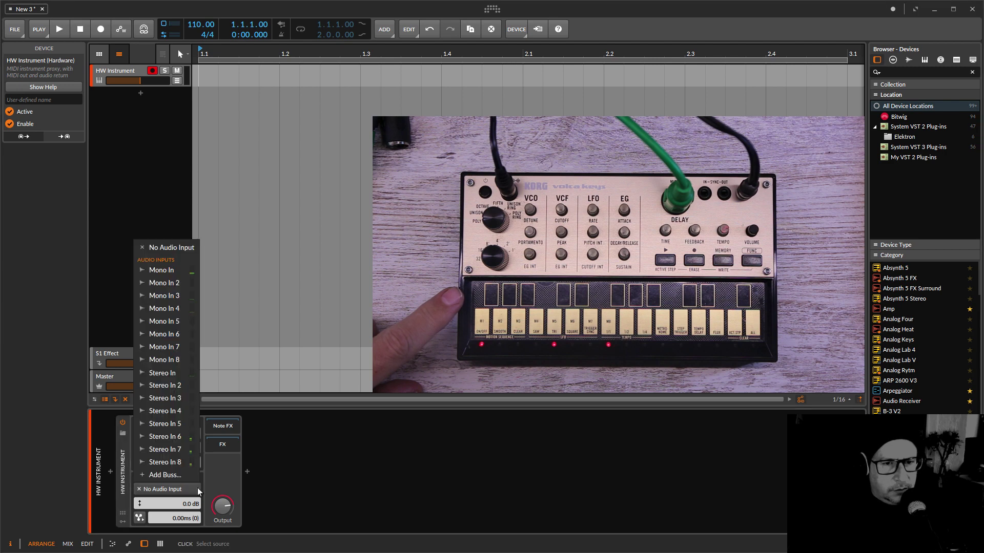
{"action": "left_click", "coordinate": [171, 374]}
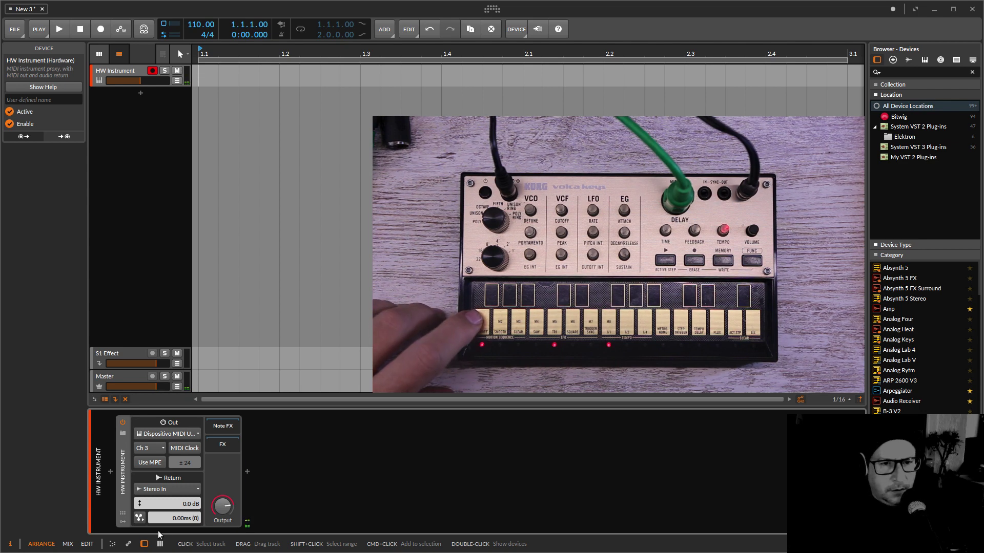
{"action": "left_click", "coordinate": [187, 504], "text": "super"}
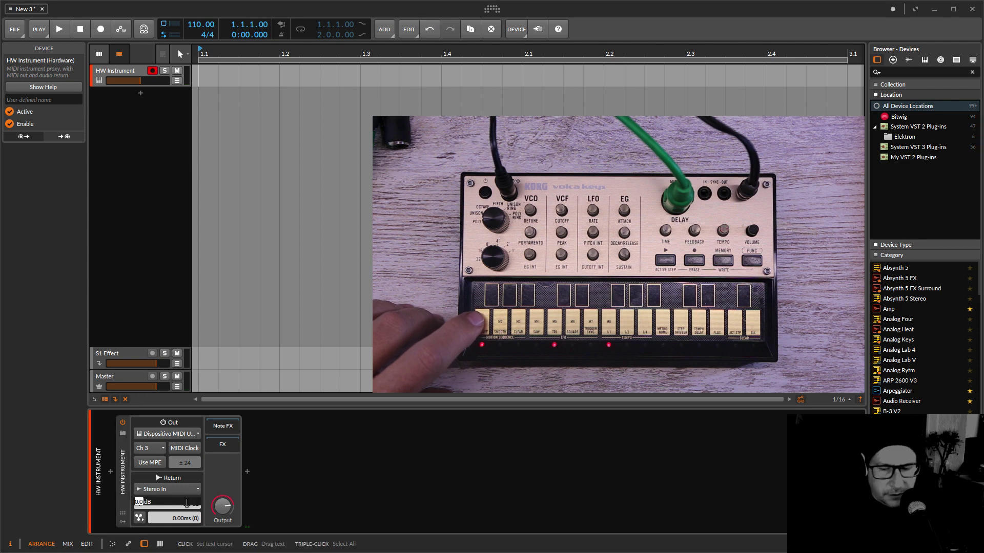
{"action": "type", "text": "4"}
{"action": "key", "text": "Return"}
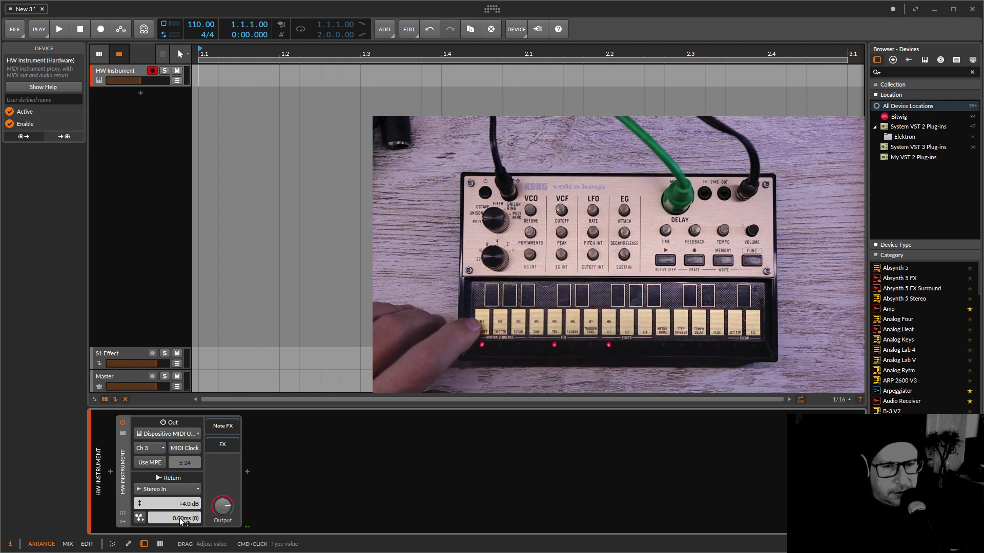
{"action": "left_click", "coordinate": [139, 518]}
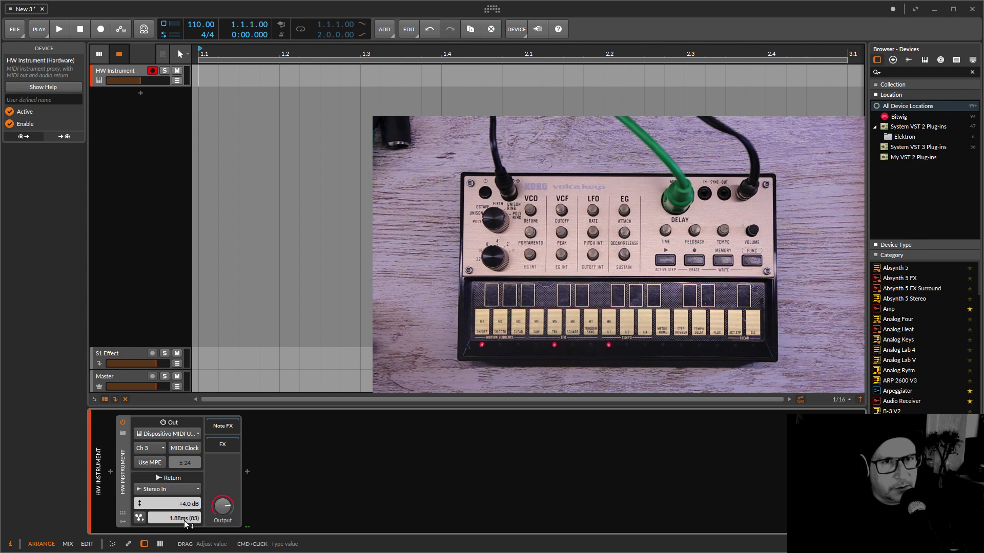
Create a one-bar clip at the start of the HW Instrument track and loop the arrangement over that bar
{"action": "double_click", "coordinate": [204, 77]}
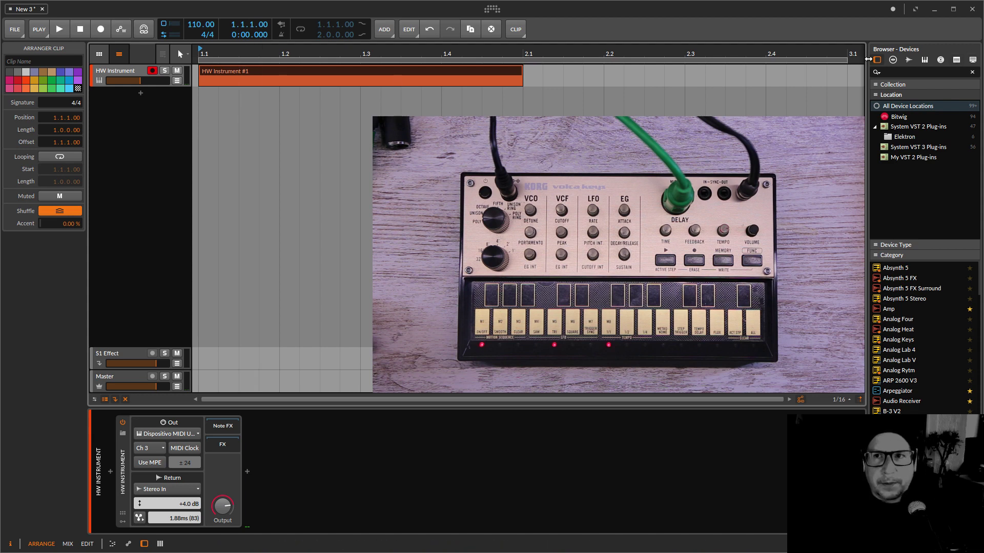
{"action": "left_click", "coordinate": [527, 61]}
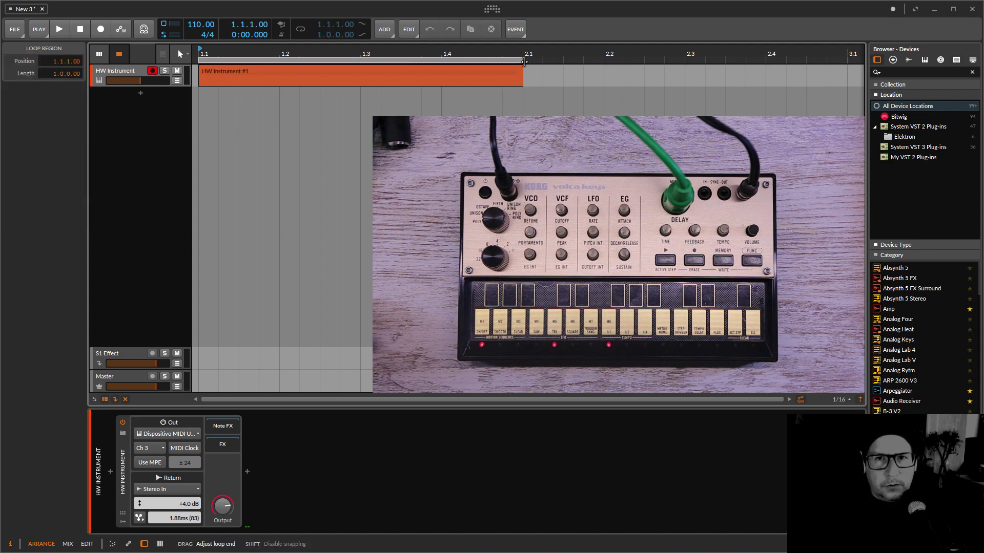
{"action": "left_click", "coordinate": [299, 29]}
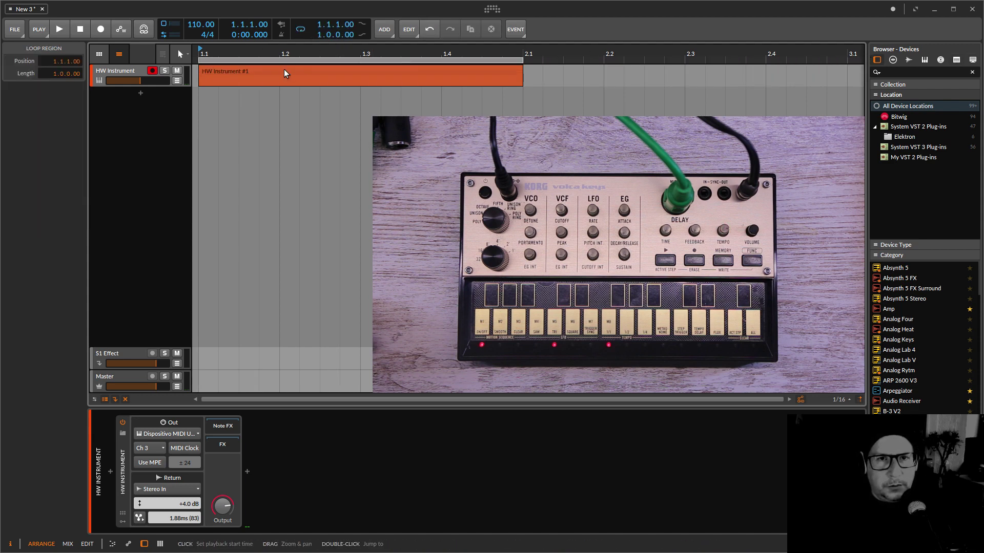
Add a sixteenth-length C1 note on each of the clip's four beats, and audition the pattern
{"action": "double_click", "coordinate": [281, 74]}
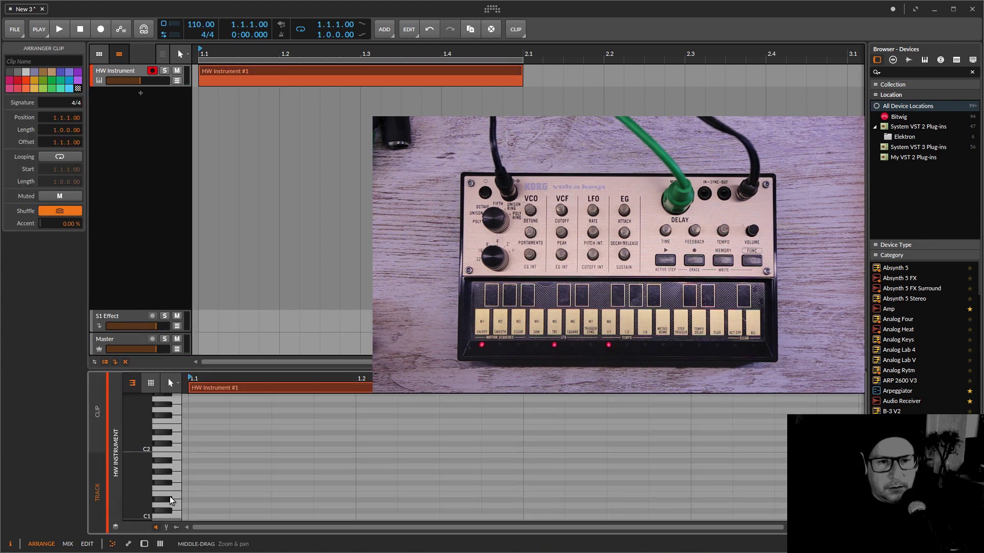
{"action": "scroll", "coordinate": [170, 497], "scroll_direction": "down", "scroll_amount": 1}
{"action": "double_click", "coordinate": [211, 490]}
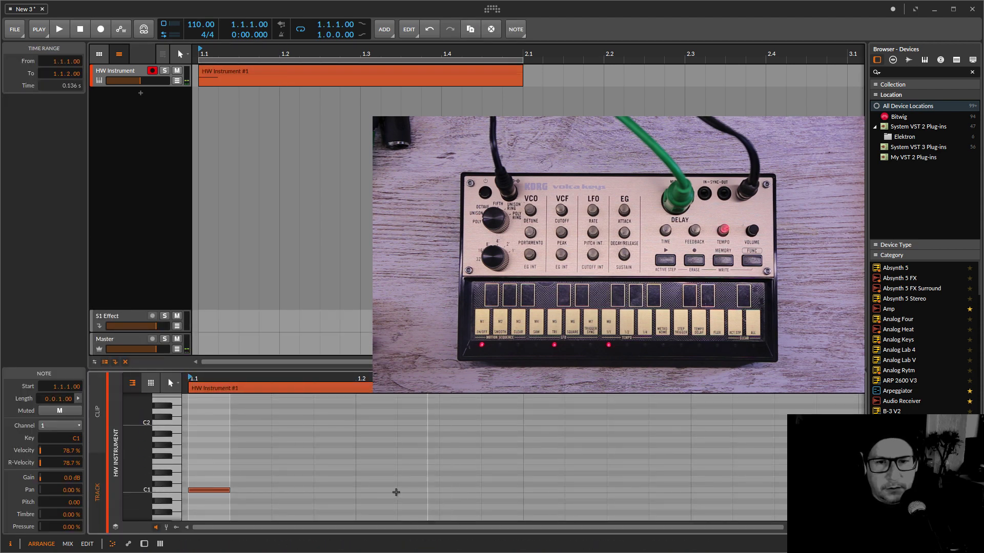
{"action": "double_click", "coordinate": [382, 490]}
{"action": "double_click", "coordinate": [544, 491]}
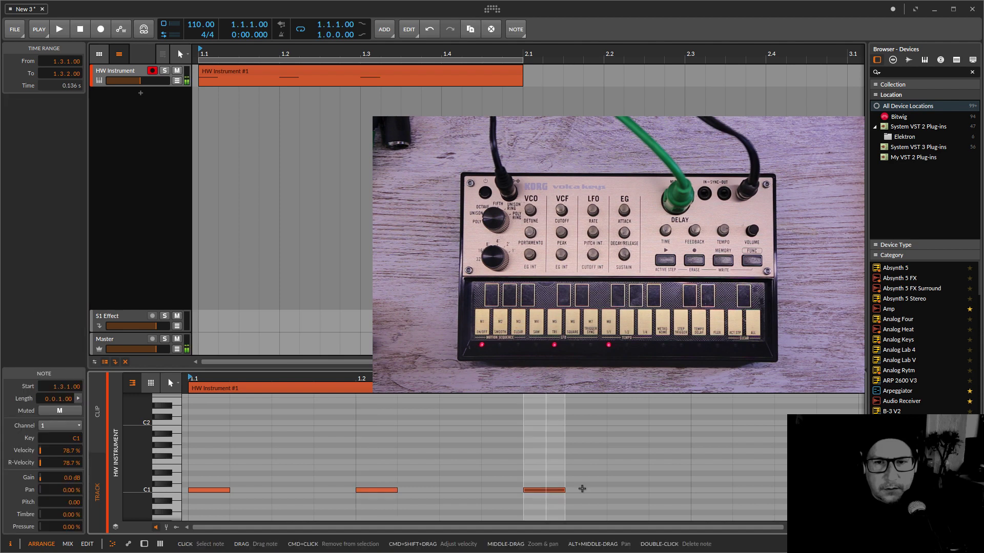
{"action": "double_click", "coordinate": [712, 490]}
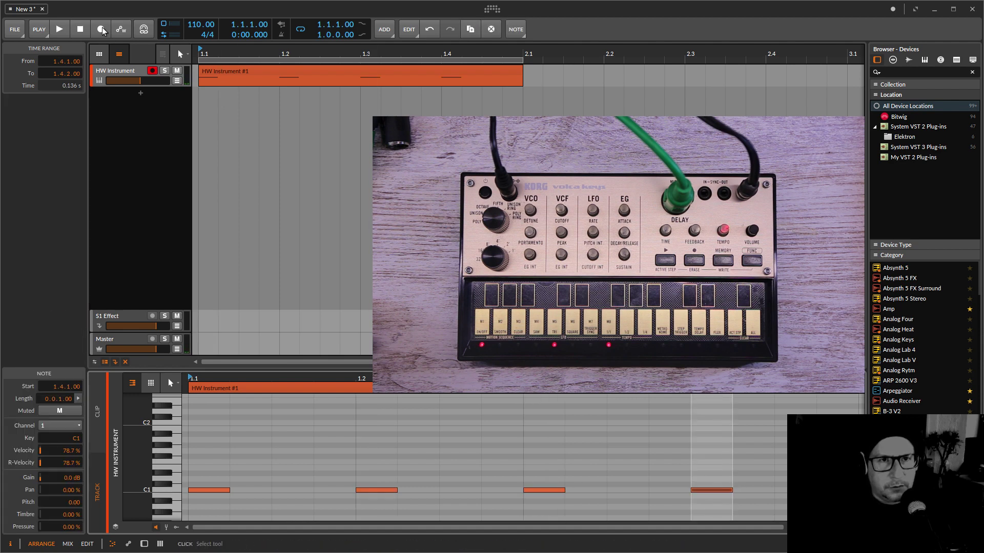
{"action": "key", "text": "space"}
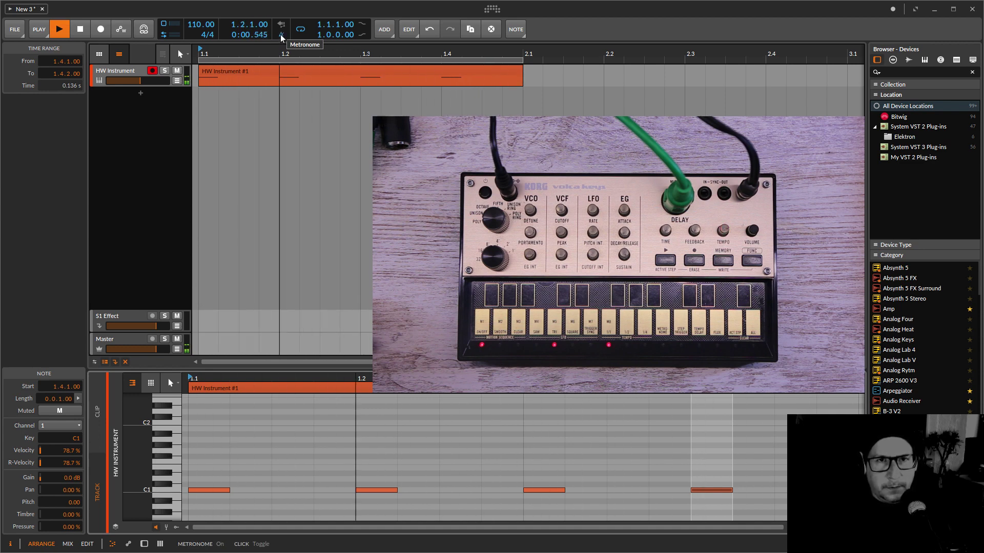
{"action": "left_click", "coordinate": [69, 30]}
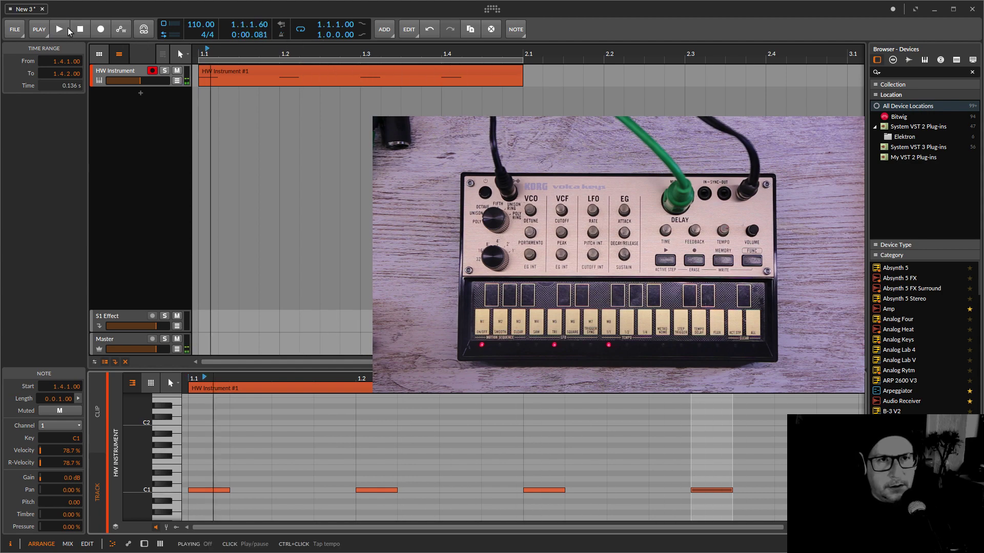
Insert a MIDI CC device before the HW Instrument and set its MIDI channel to 3
{"action": "double_click", "coordinate": [115, 73]}
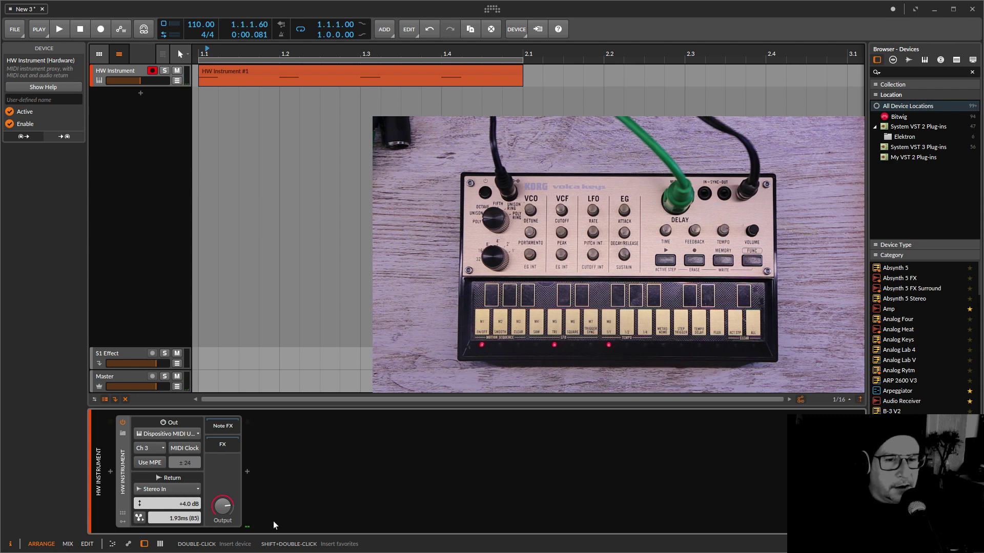
{"action": "left_click", "coordinate": [109, 472]}
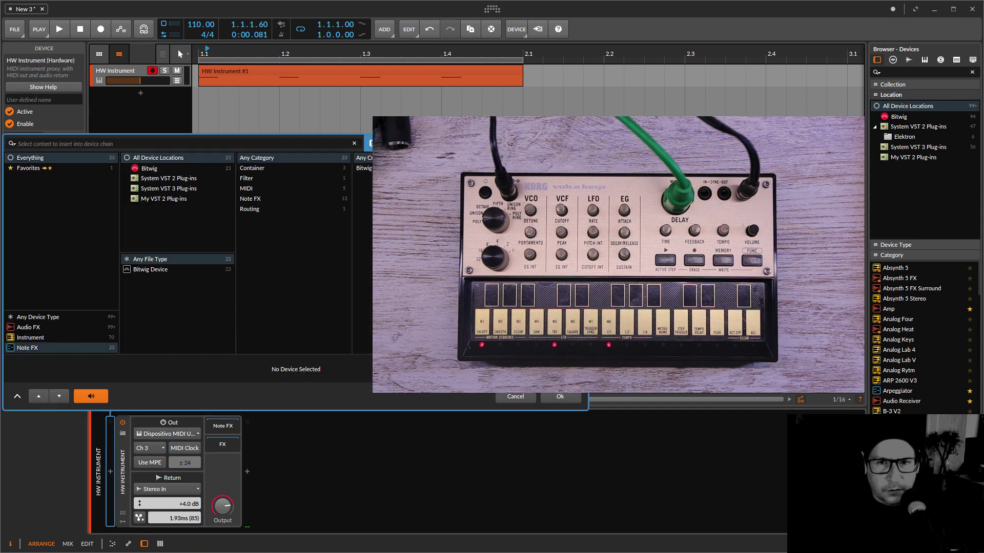
{"action": "key", "text": "Return"}
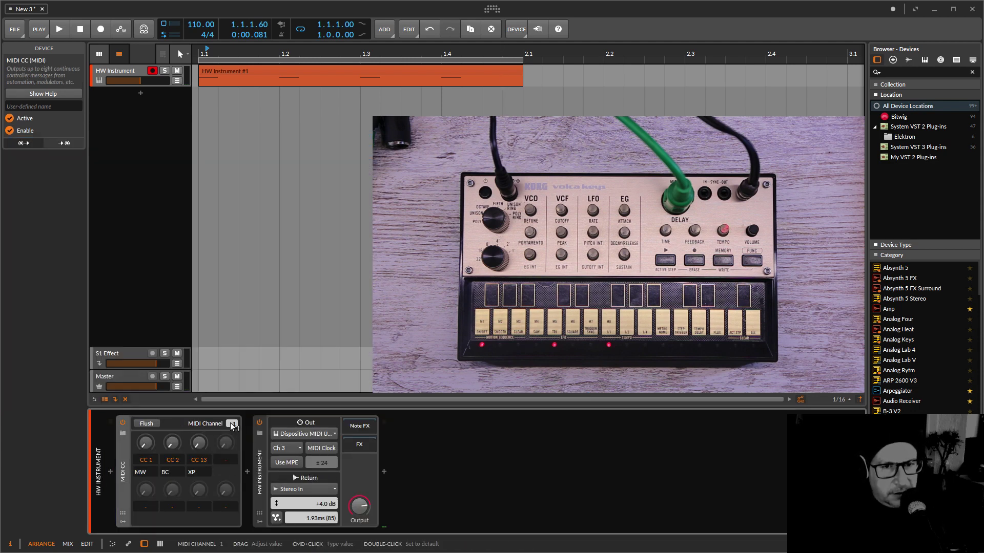
{"action": "left_click_drag", "start_coordinate": [232, 424], "coordinate": [229, 425]}
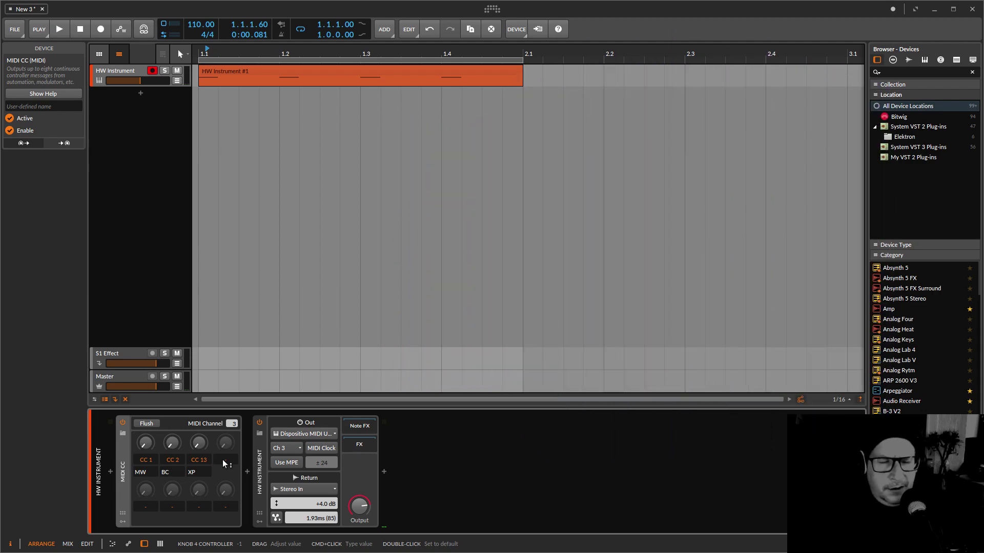
Switch to Safari and look up the cutoff's control change number in the volca keys MIDI Implementation Chart
{"action": "mouse_move", "coordinate": [553, 543]}
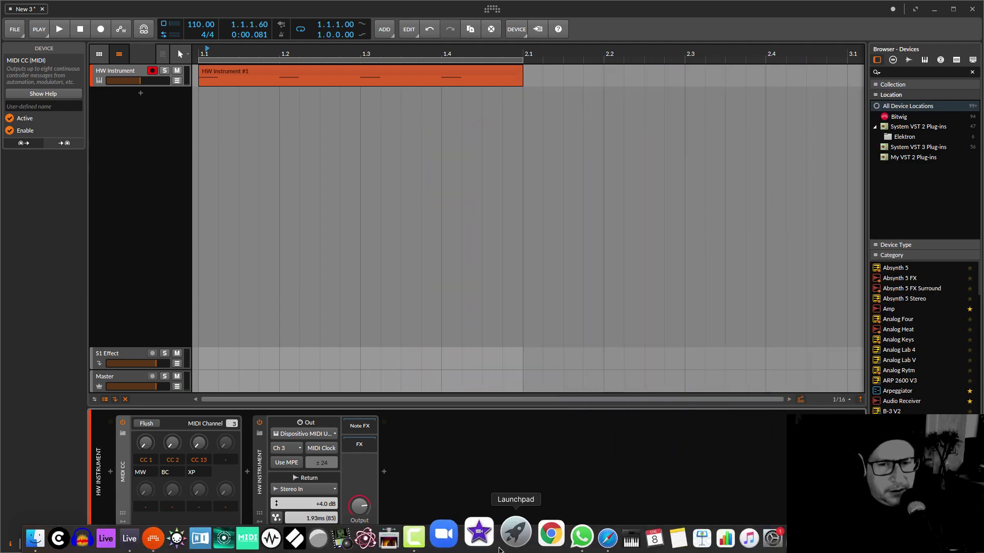
{"action": "left_click", "coordinate": [601, 536]}
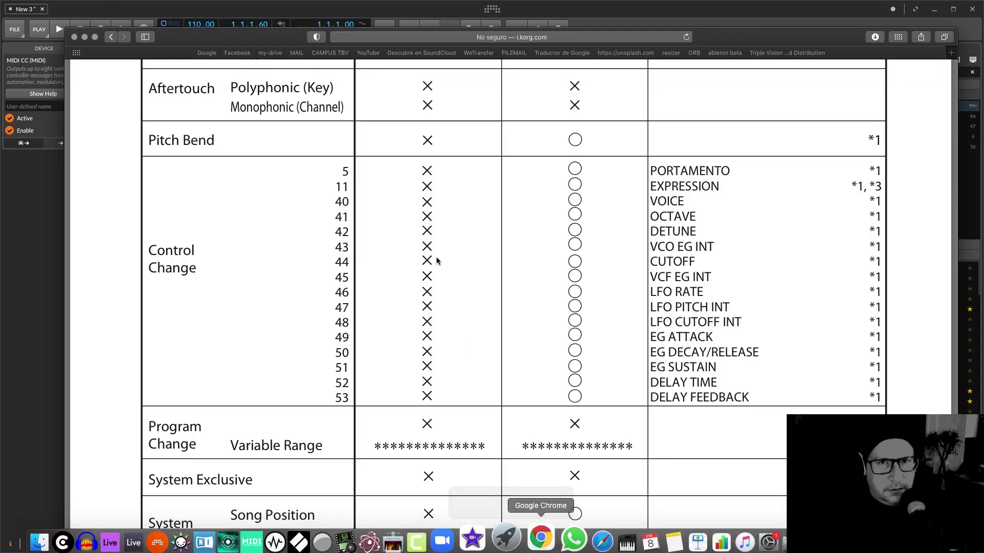
{"action": "scroll", "coordinate": [435, 263], "scroll_direction": "up", "scroll_amount": 10}
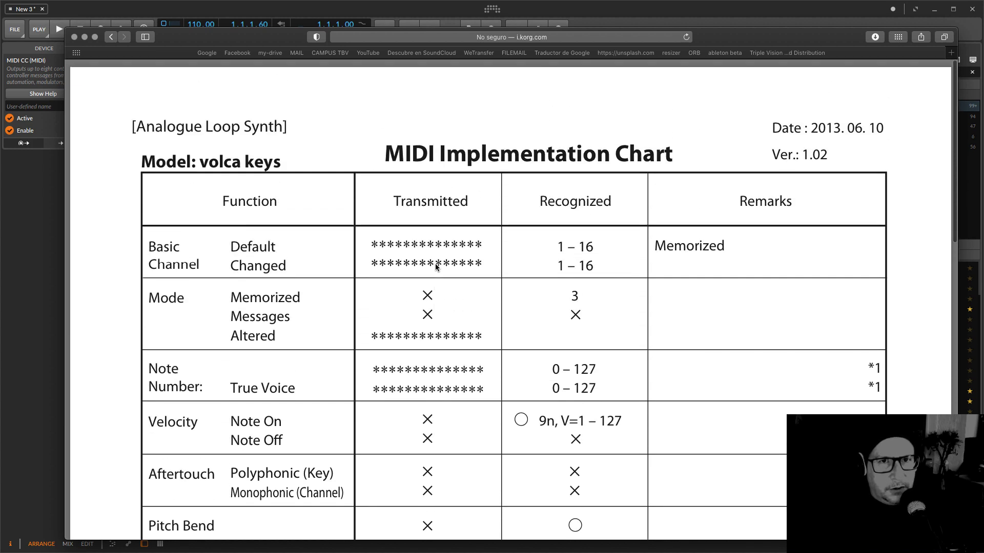
{"action": "scroll", "coordinate": [487, 401], "scroll_direction": "down", "scroll_amount": 6}
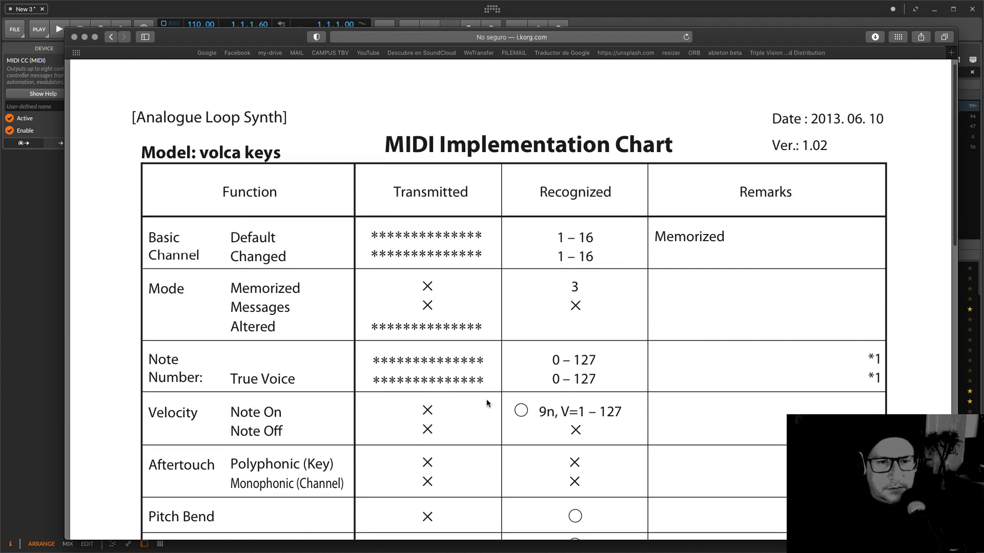
{"action": "scroll", "coordinate": [487, 404], "scroll_direction": "down", "scroll_amount": 2}
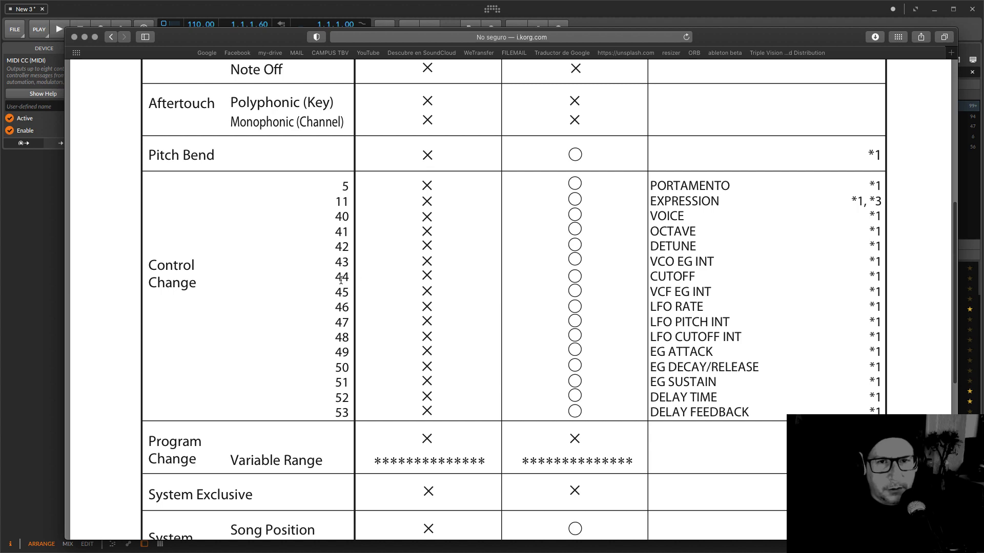
Switch back to Bitwig Studio and assign the MIDI CC device's first knob to CC 44
{"action": "left_click", "coordinate": [38, 444]}
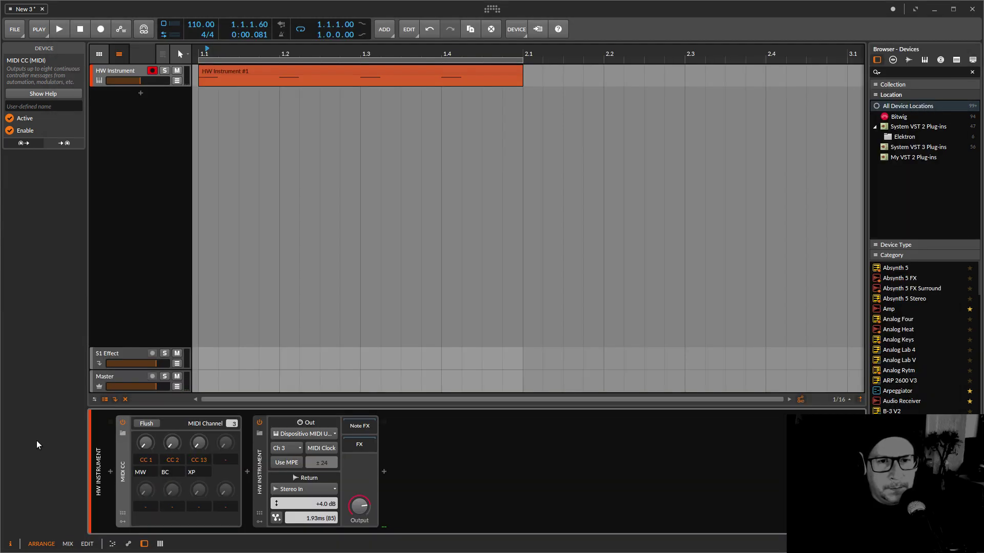
{"action": "double_click", "coordinate": [146, 461]}
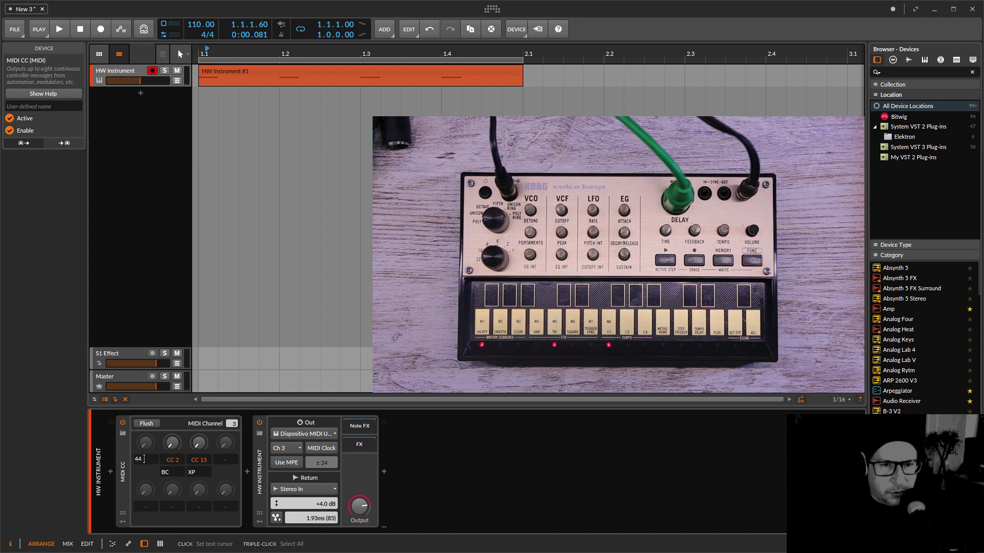
{"action": "type", "text": "44"}
{"action": "key", "text": "Return"}
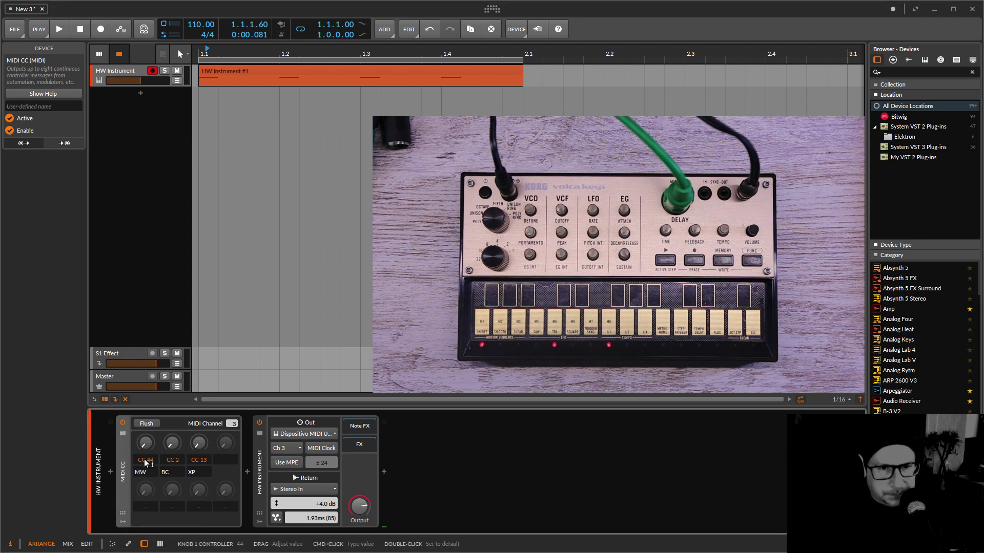
Play the loop and raise the MIDI CC device's first knob to about 49.5
{"action": "left_click", "coordinate": [60, 31]}
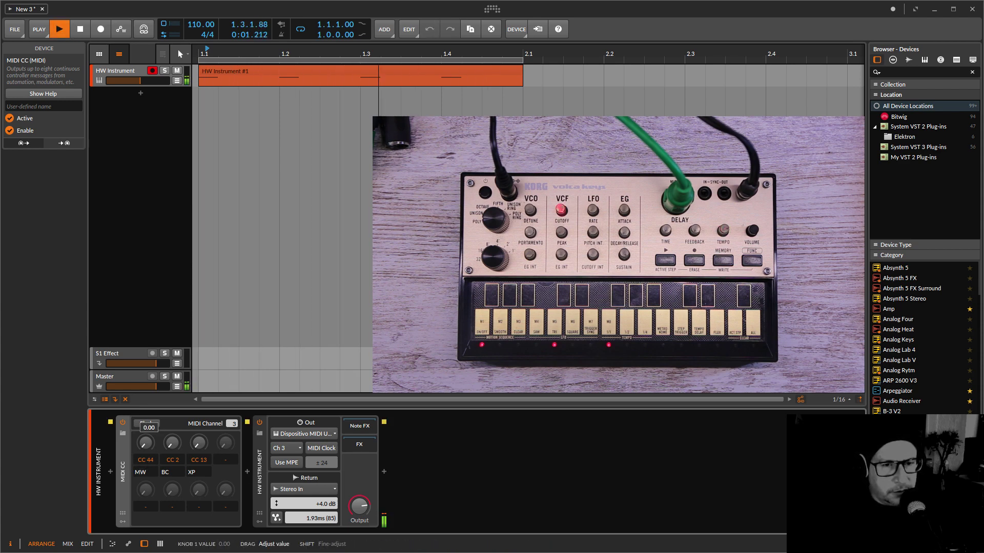
{"action": "mouse_move", "coordinate": [146, 443]}
{"action": "left_mouse_down"}
{"action": "mouse_move", "coordinate": [145, 405]}
{"action": "mouse_move", "coordinate": [151, 447]}
{"action": "left_mouse_up"}
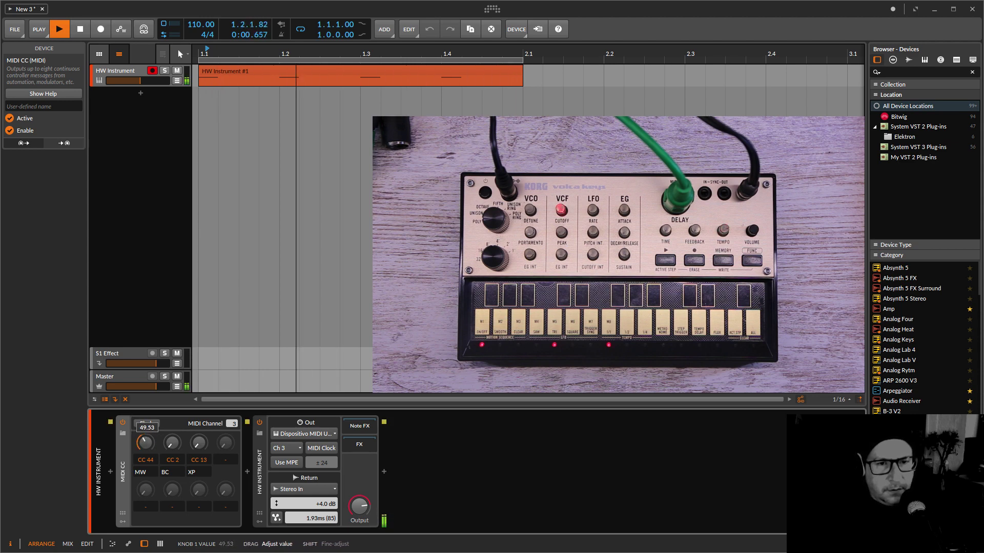
Stop playback and add four C1 sixteenth notes to the HW Instrument clip, at 1.1.3, 1.2.3, 1.3.3 and 1.4.3
{"action": "key", "text": "space"}
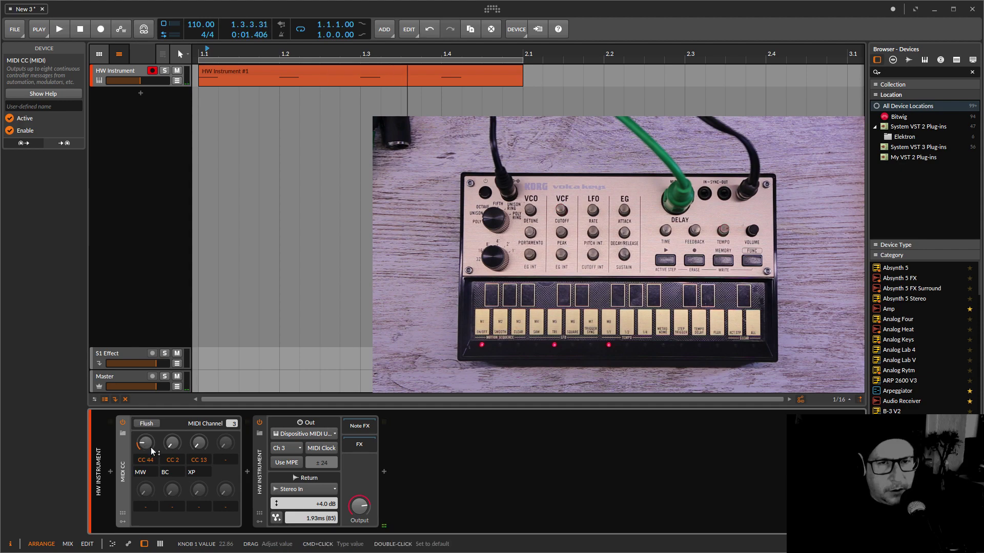
{"action": "double_click", "coordinate": [325, 75]}
{"action": "left_click", "coordinate": [283, 456]}
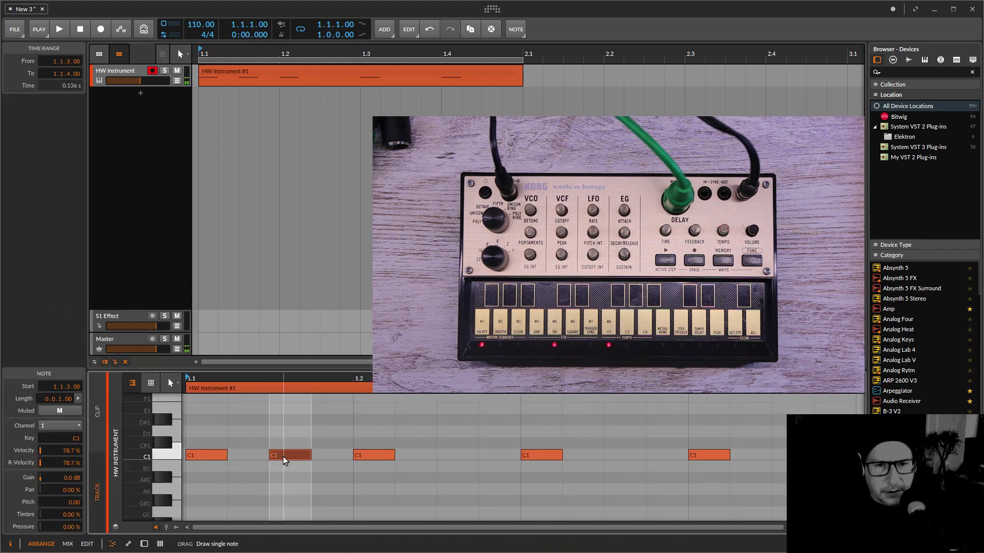
{"action": "left_click", "coordinate": [454, 455]}
{"action": "left_click", "coordinate": [620, 455]}
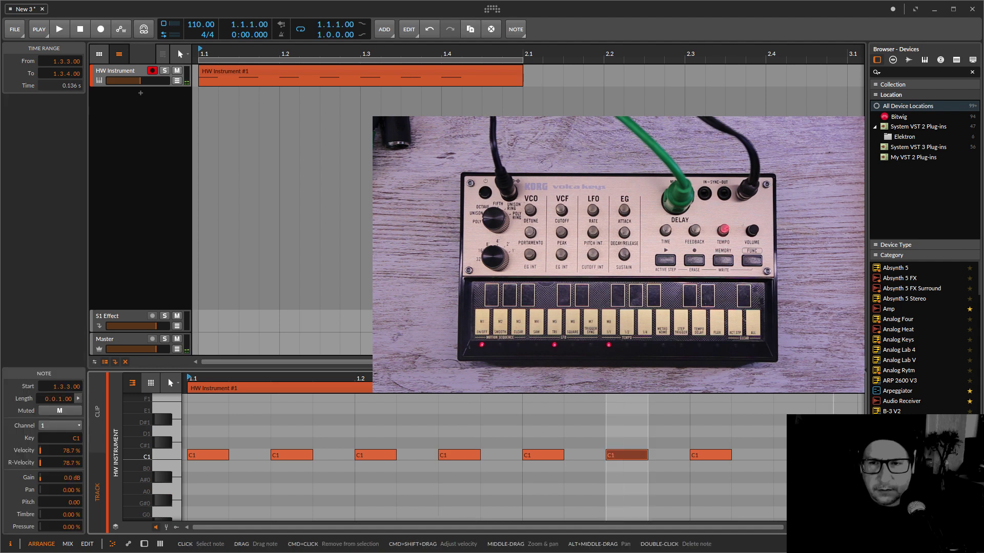
{"action": "left_click", "coordinate": [784, 455]}
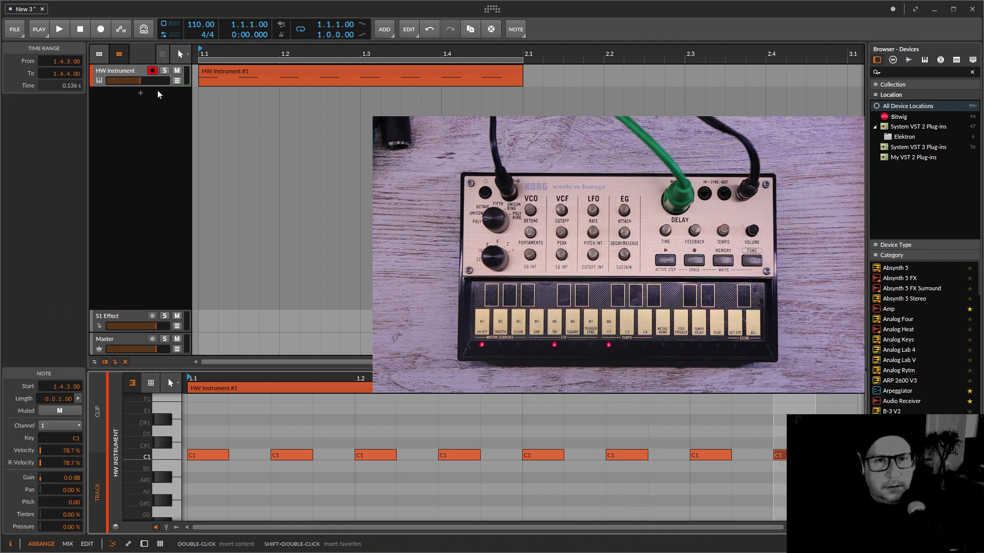
Play the loop to audition the added notes, bring back the track's device chain and stop playback
{"action": "key", "text": "space"}
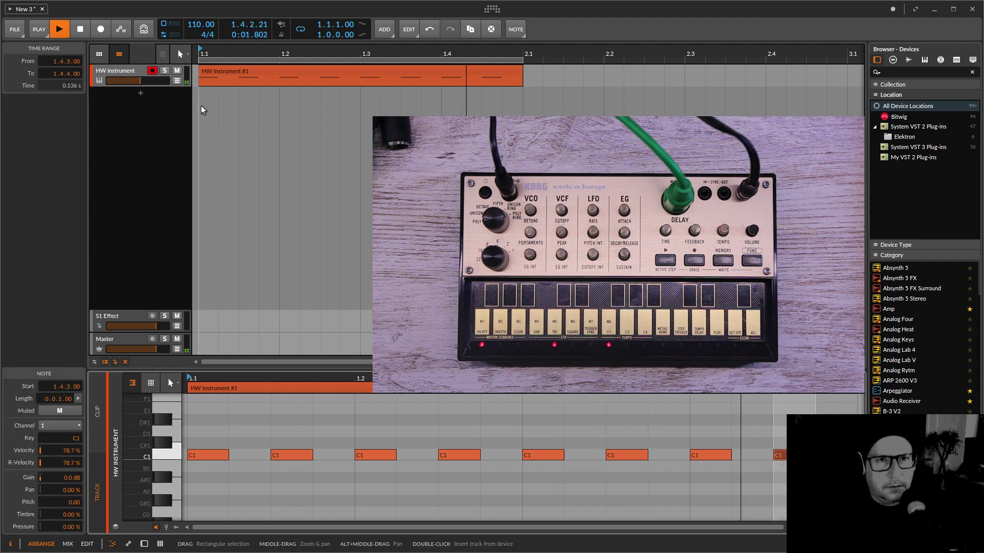
{"action": "double_click", "coordinate": [122, 71]}
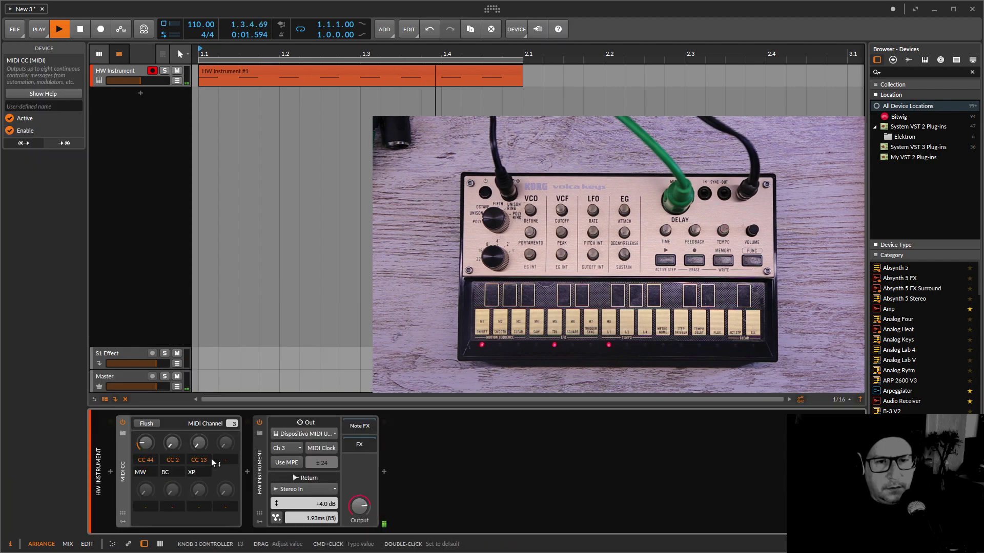
{"action": "key", "text": "space"}
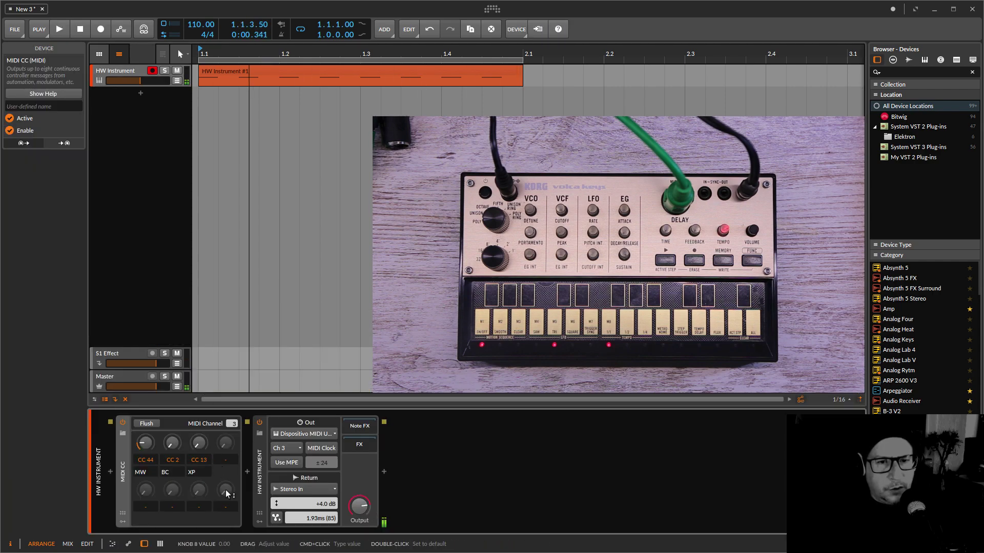
Add a Random modulator to the MIDI CC device and set its timebase to 8th note
{"action": "left_click", "coordinate": [121, 523]}
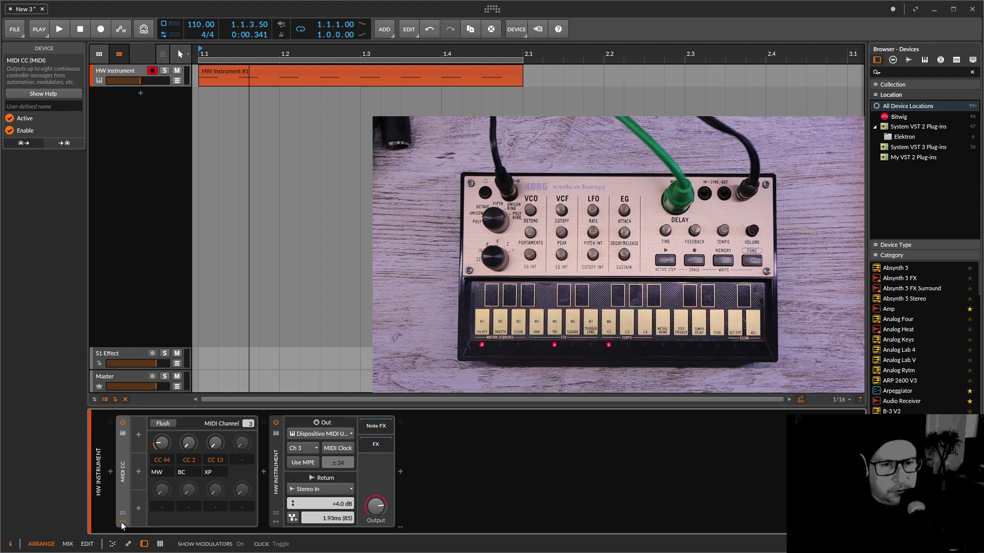
{"action": "left_click", "coordinate": [139, 434]}
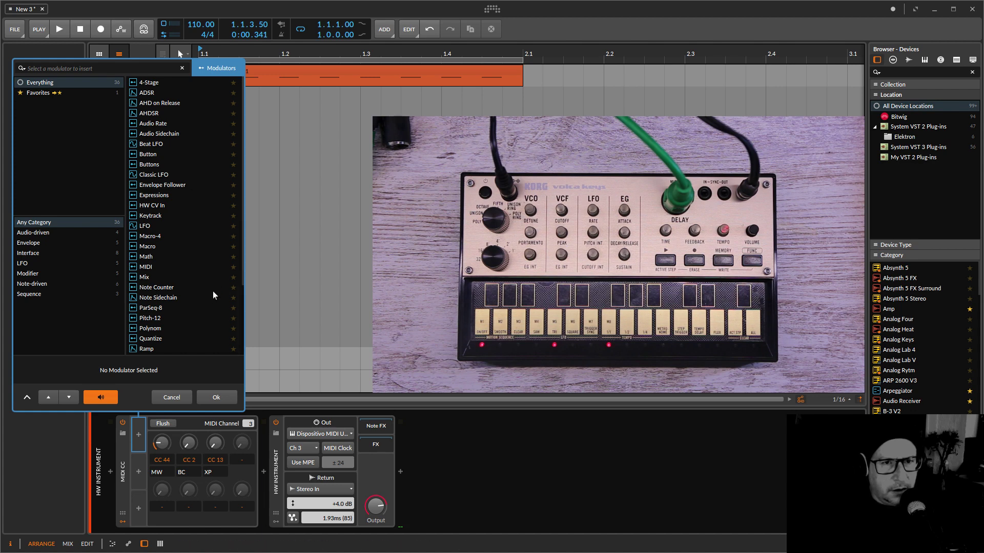
{"action": "scroll", "coordinate": [173, 308], "scroll_direction": "down", "scroll_amount": 3}
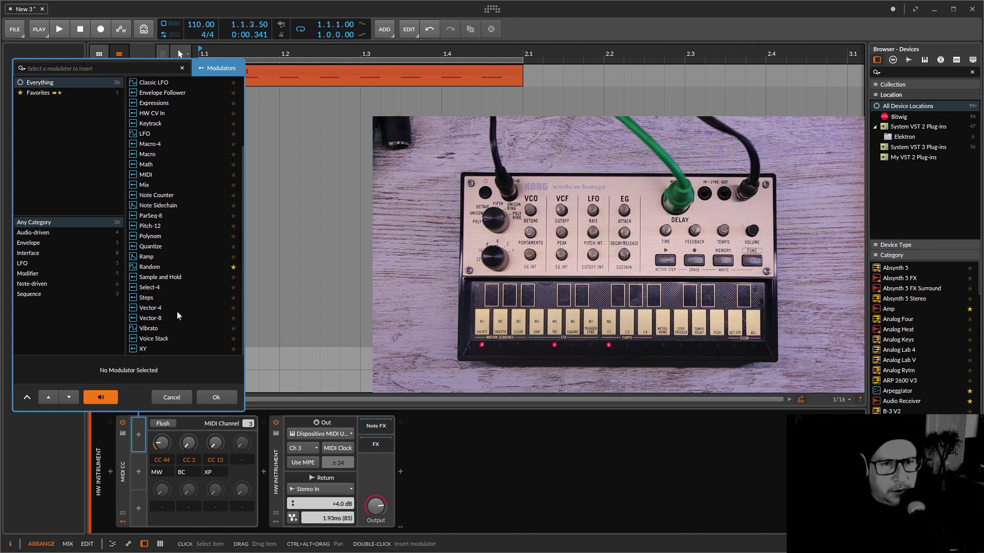
{"action": "double_click", "coordinate": [157, 266]}
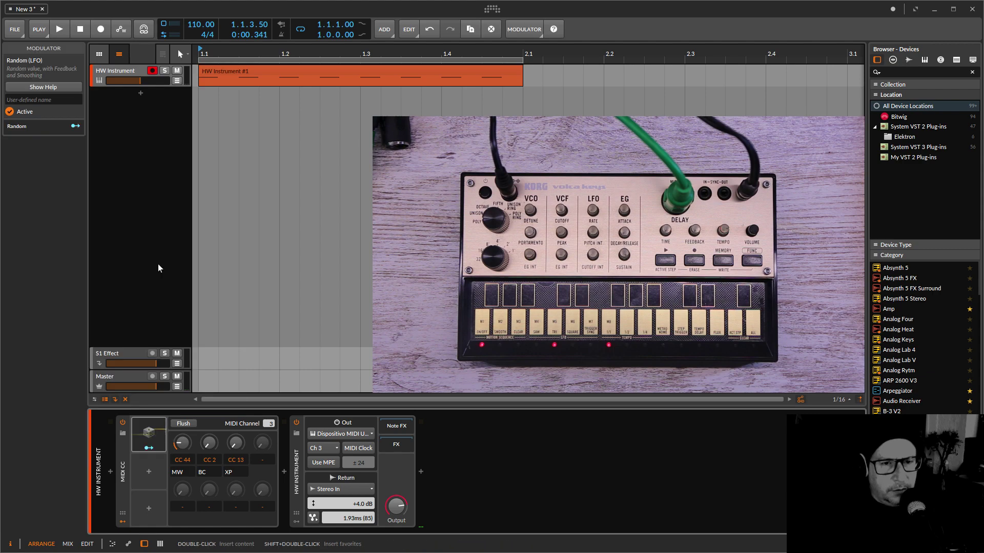
{"action": "left_click", "coordinate": [163, 437]}
{"action": "left_click", "coordinate": [234, 437]}
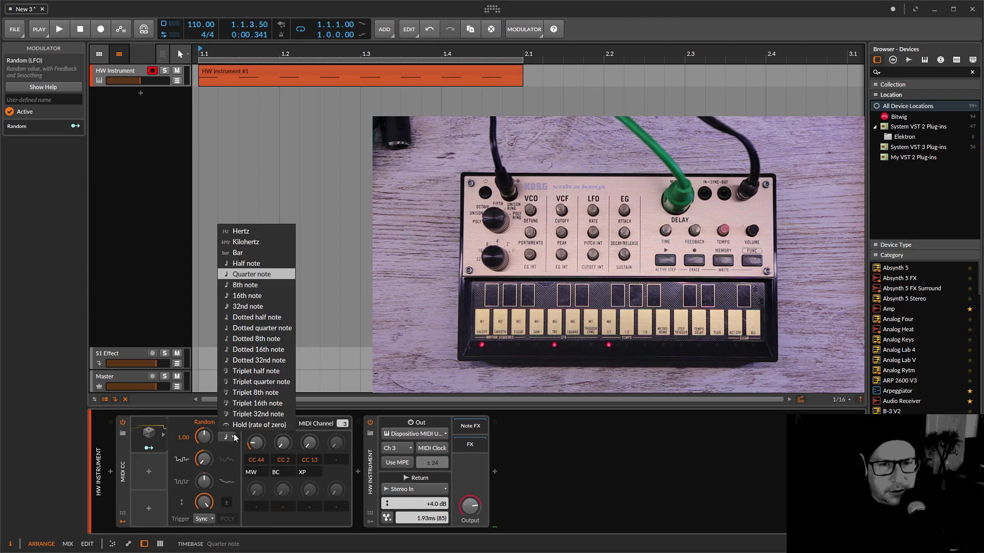
{"action": "left_click", "coordinate": [251, 285]}
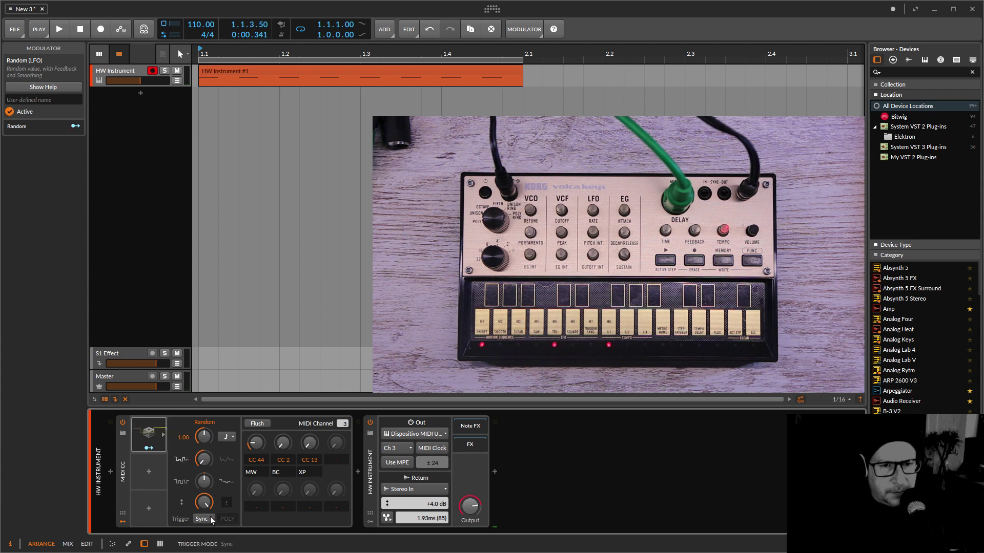
Map the Random modulator to the MIDI CC device's first knob with a depth of about +122.6 and audition the loop
{"action": "left_click", "coordinate": [148, 448]}
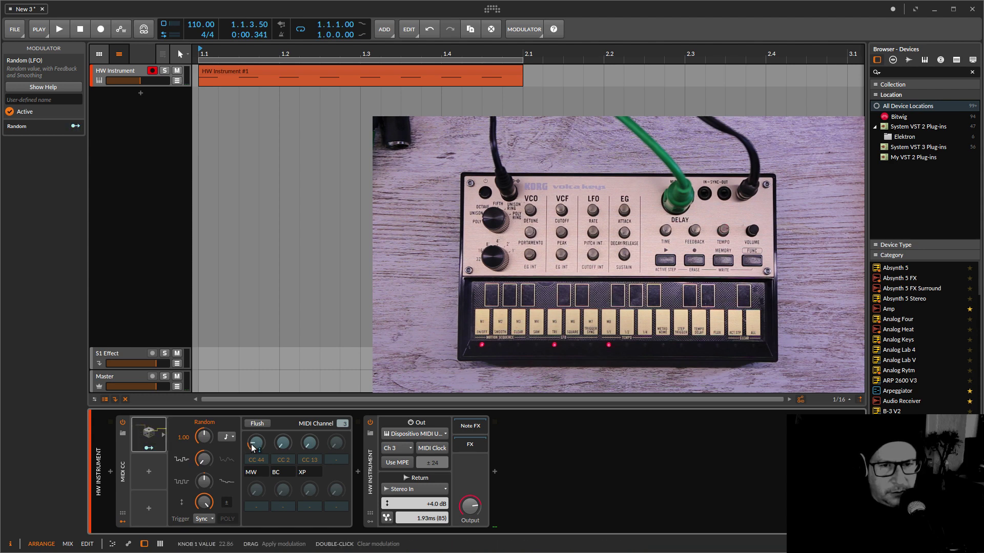
{"action": "left_click_drag", "start_coordinate": [256, 443], "coordinate": [256, 429]}
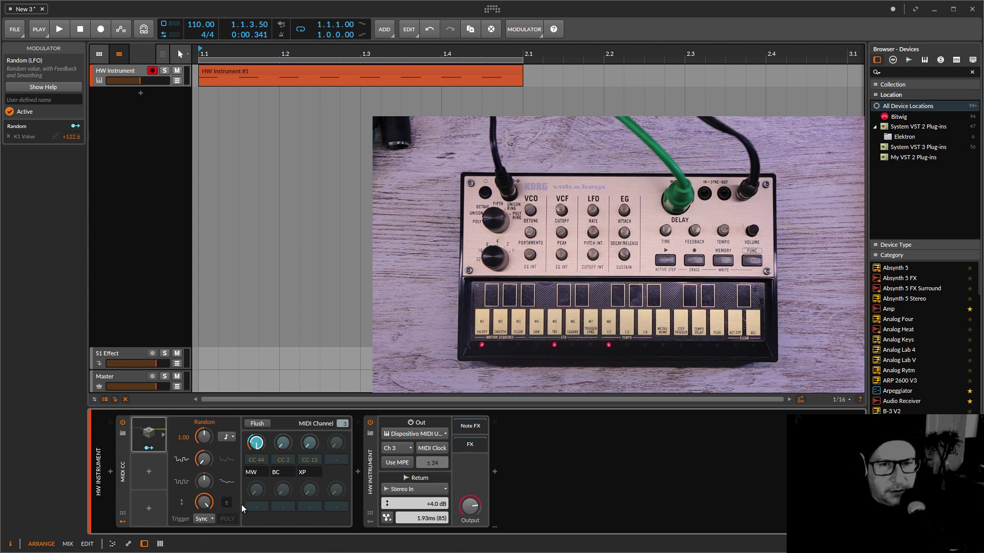
{"action": "left_click", "coordinate": [148, 449]}
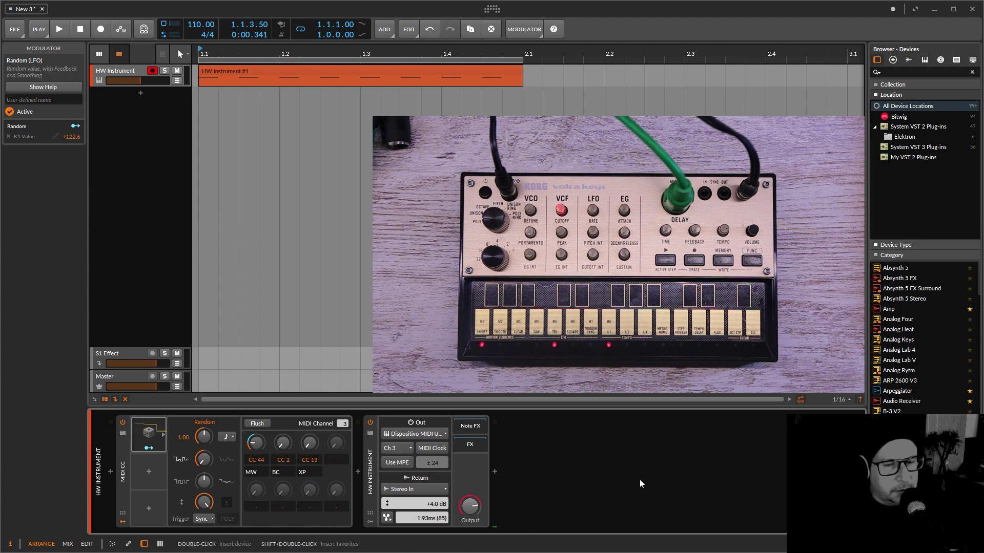
{"action": "key", "text": "space"}
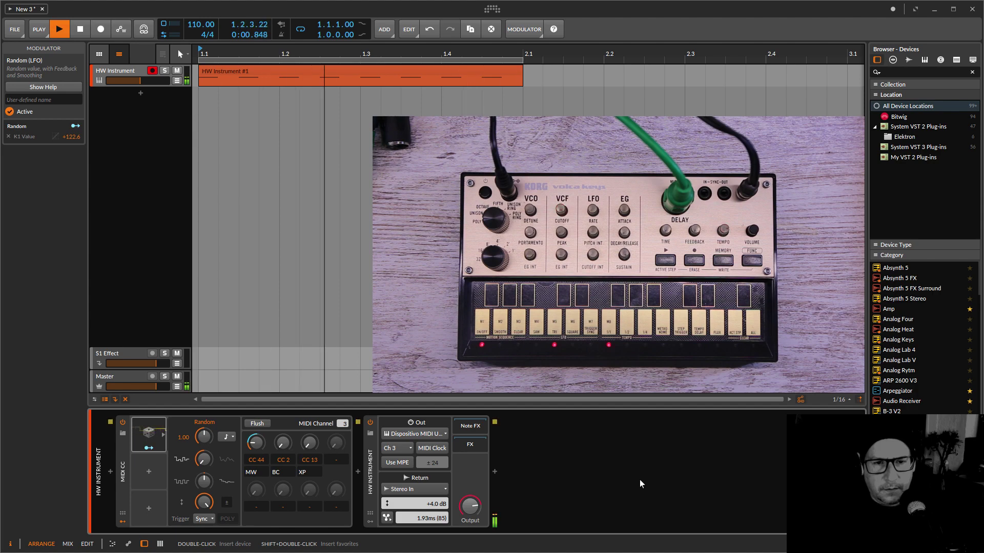
{"action": "key", "text": "space"}
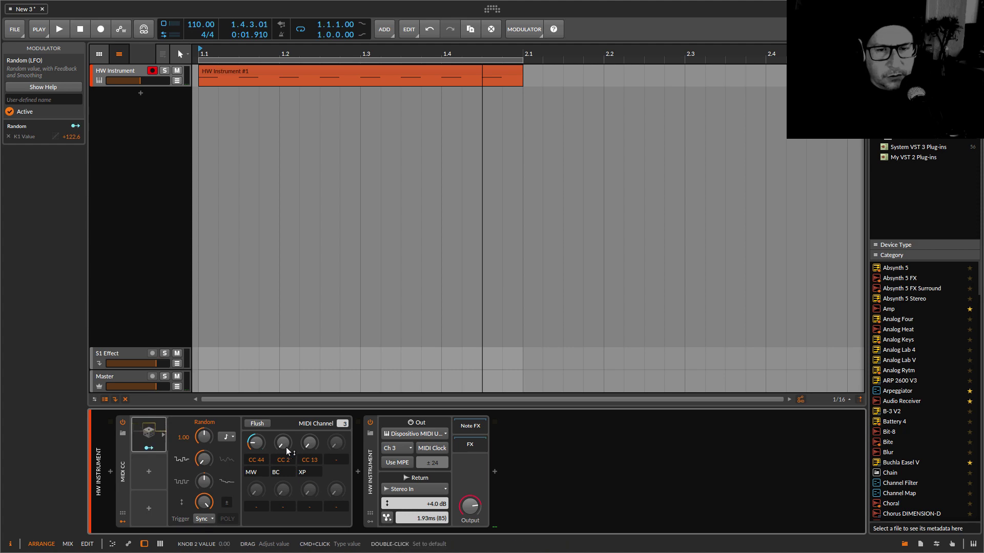
Switch to Safari to look up the EG Decay/Release control change number in the MIDI chart, and return to Bitwig Studio
{"action": "left_click", "coordinate": [577, 537]}
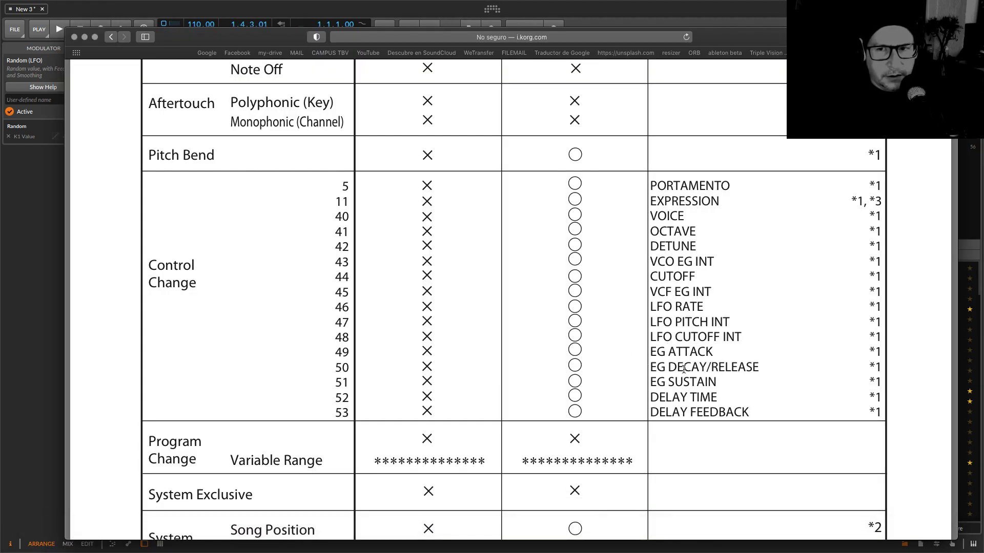
{"action": "left_click", "coordinate": [50, 404]}
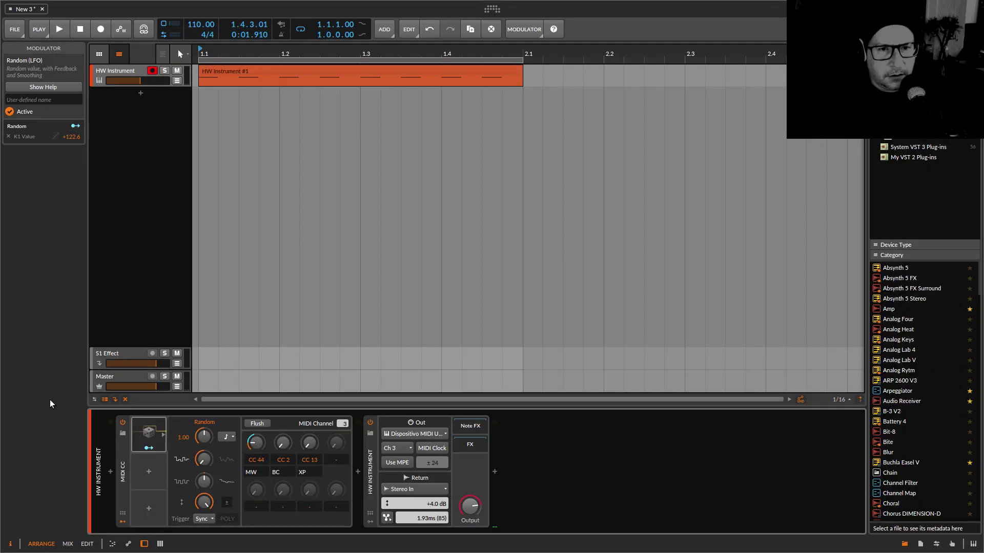
Assign the MIDI CC device's second knob to CC 50 and set it to about 50.2 while the loop plays
{"action": "double_click", "coordinate": [280, 458]}
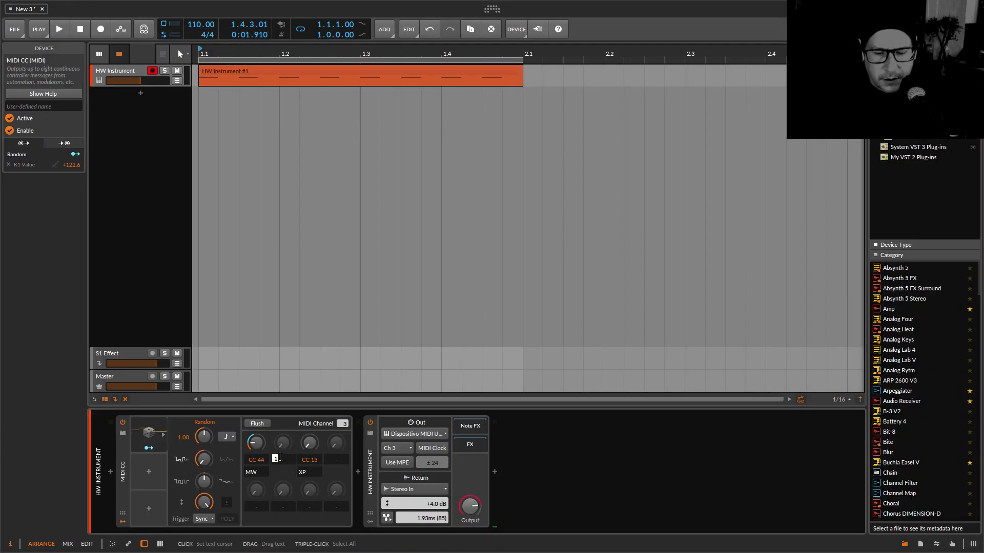
{"action": "type", "text": "50"}
{"action": "key", "text": "Return"}
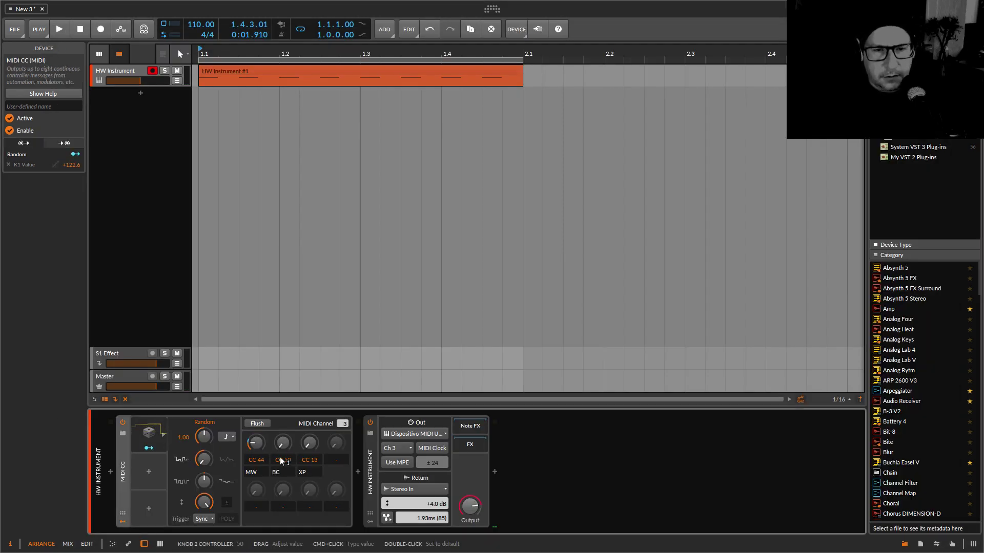
{"action": "key", "text": "space"}
{"action": "mouse_move", "coordinate": [282, 443]}
{"action": "left_mouse_down"}
{"action": "mouse_move", "coordinate": [282, 408]}
{"action": "mouse_move", "coordinate": [280, 454]}
{"action": "left_mouse_up"}
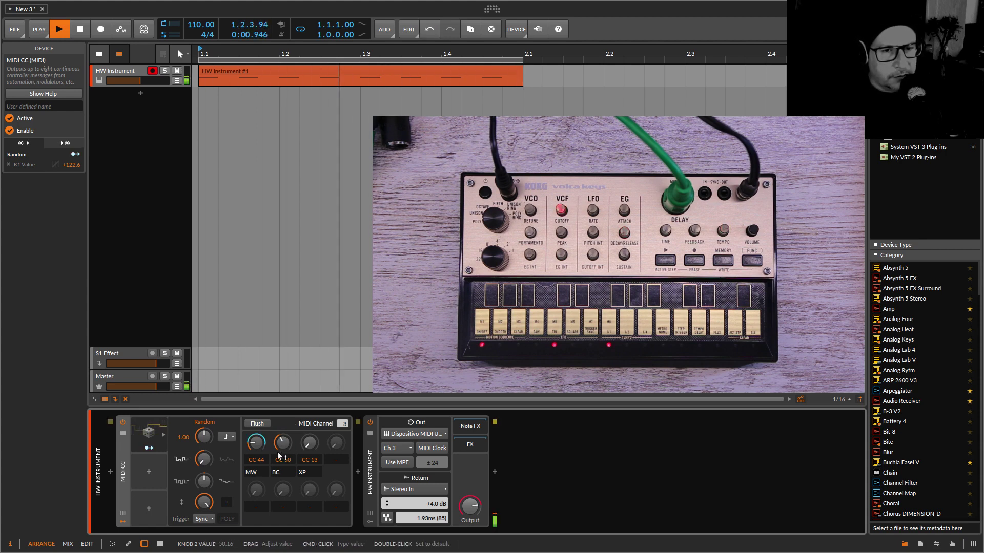
Add a Beat LFO modulator to the MIDI CC device and map it to the second knob with a depth of +63.50
{"action": "left_click", "coordinate": [148, 473]}
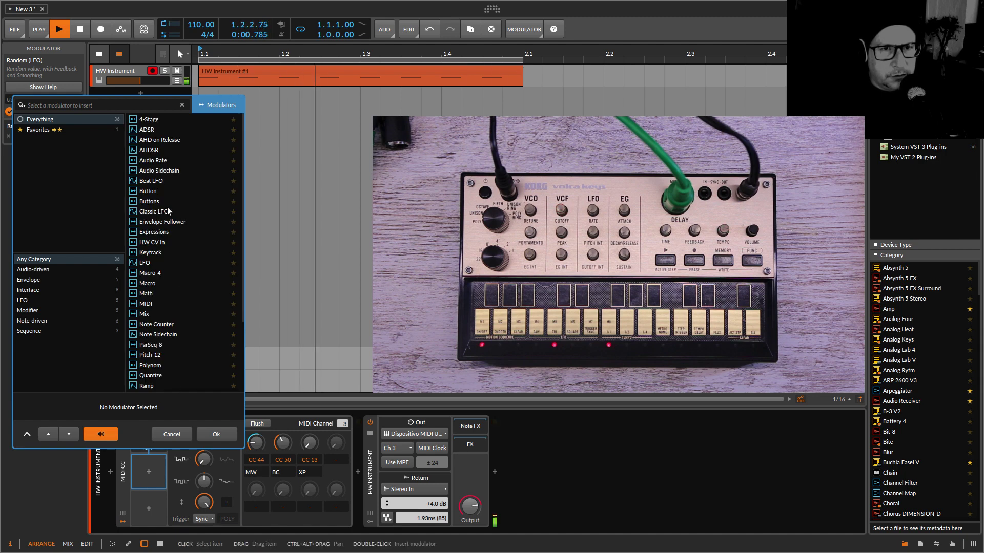
{"action": "left_click", "coordinate": [155, 180]}
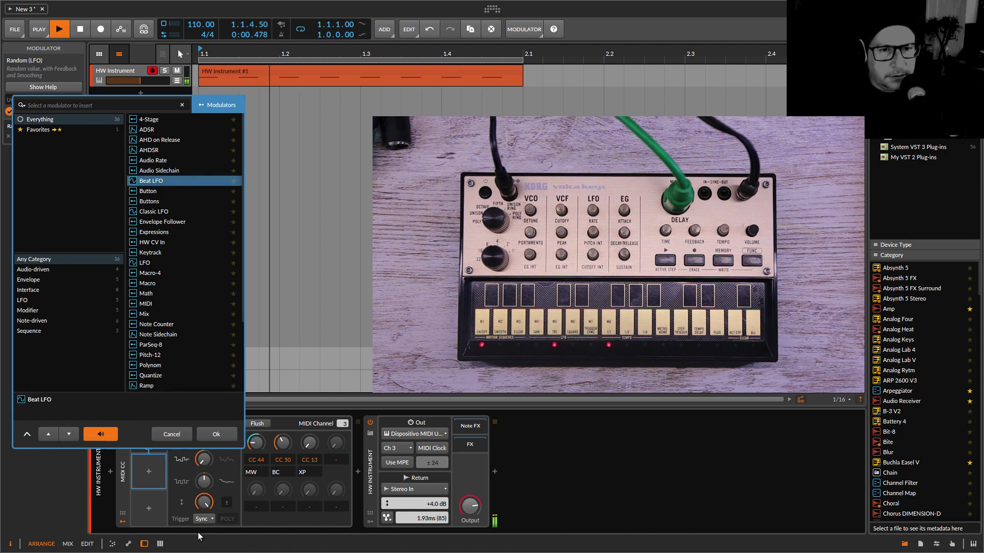
{"action": "left_click", "coordinate": [216, 433]}
{"action": "left_click", "coordinate": [164, 472]}
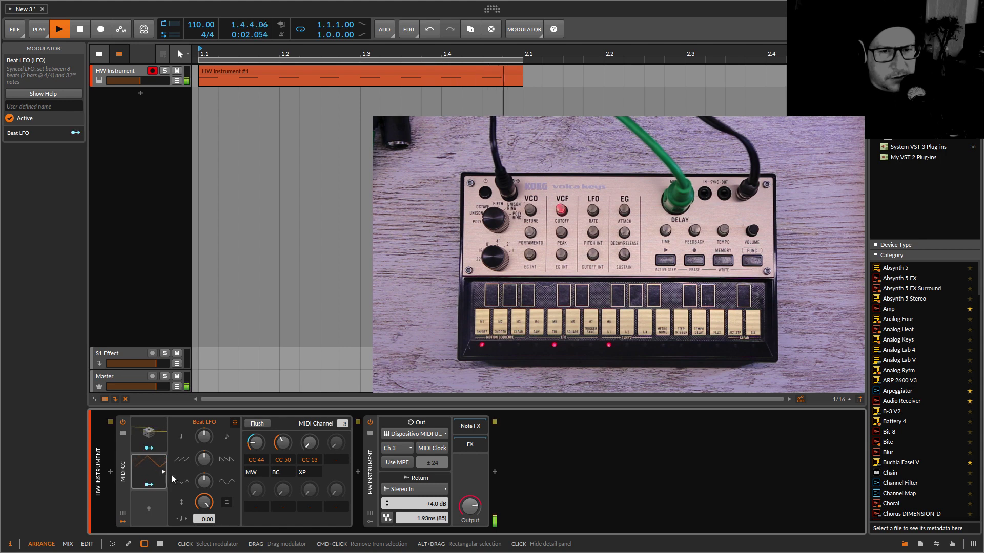
{"action": "left_click", "coordinate": [148, 484]}
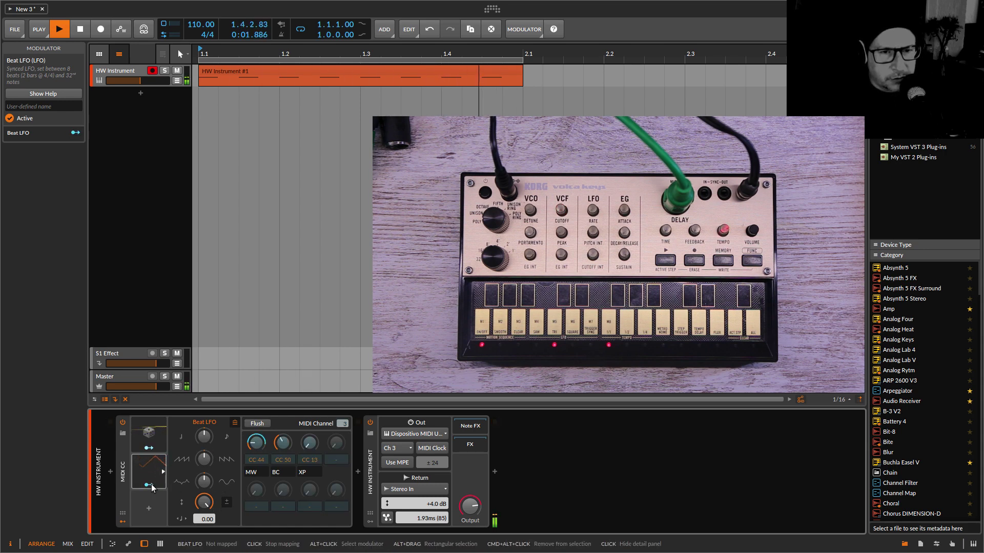
{"action": "left_click_drag", "start_coordinate": [282, 442], "coordinate": [282, 359]}
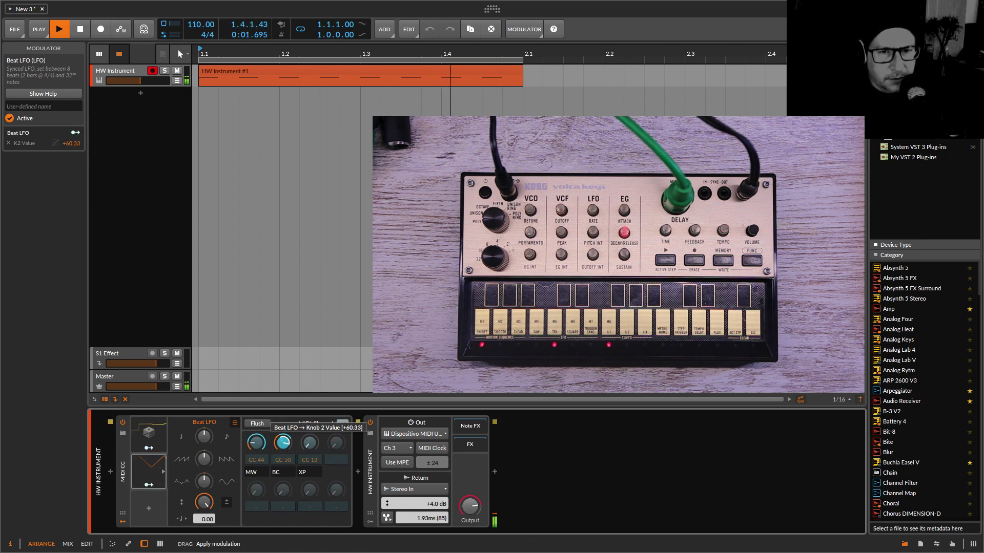
{"action": "left_click", "coordinate": [275, 550]}
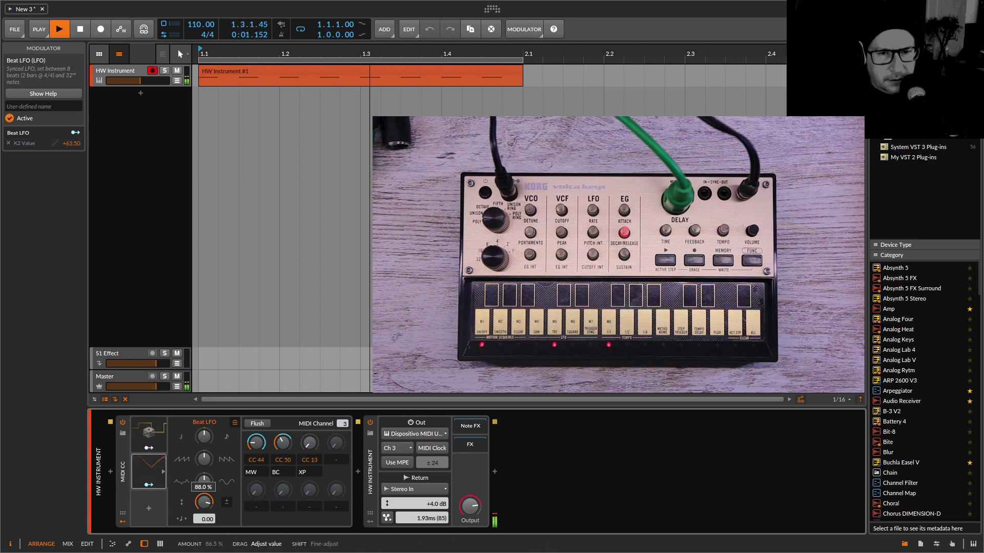
Shape the Beat LFO with a slower rate, a curve of -100 % and an amount of 100 %, and stop playback
{"action": "left_click_drag", "start_coordinate": [201, 503], "coordinate": [201, 497]}
{"action": "left_click_drag", "start_coordinate": [199, 435], "coordinate": [201, 436]}
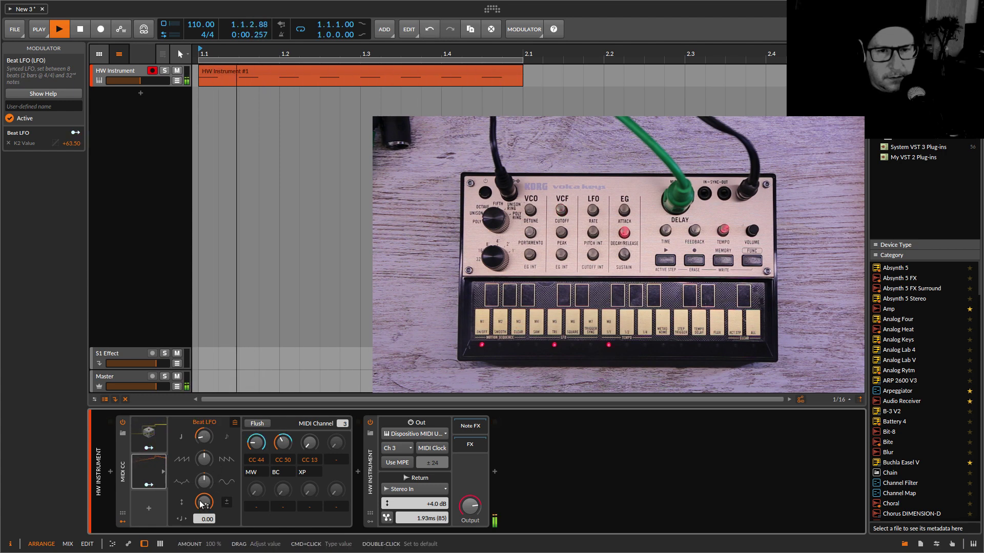
{"action": "left_click_drag", "start_coordinate": [204, 459], "coordinate": [203, 478]}
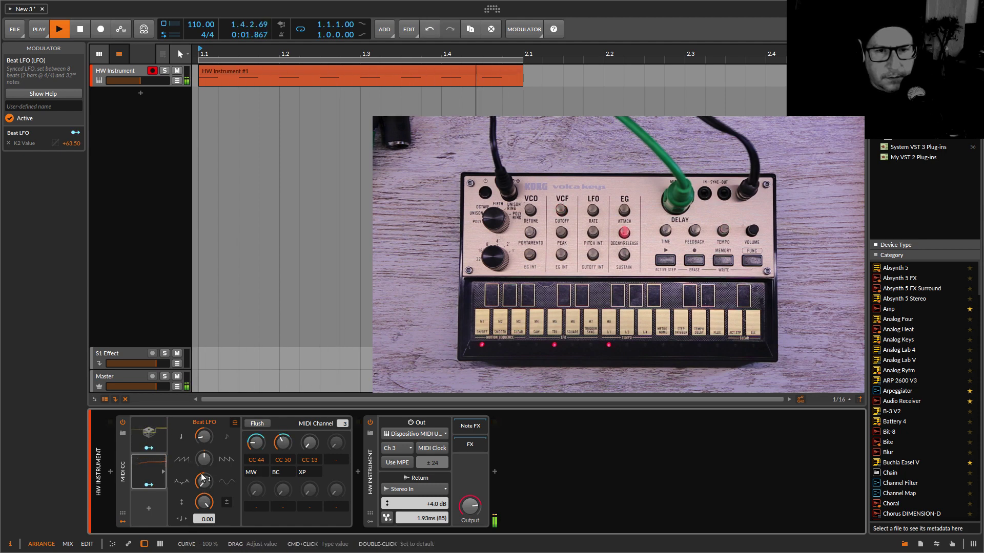
{"action": "key", "text": "space"}
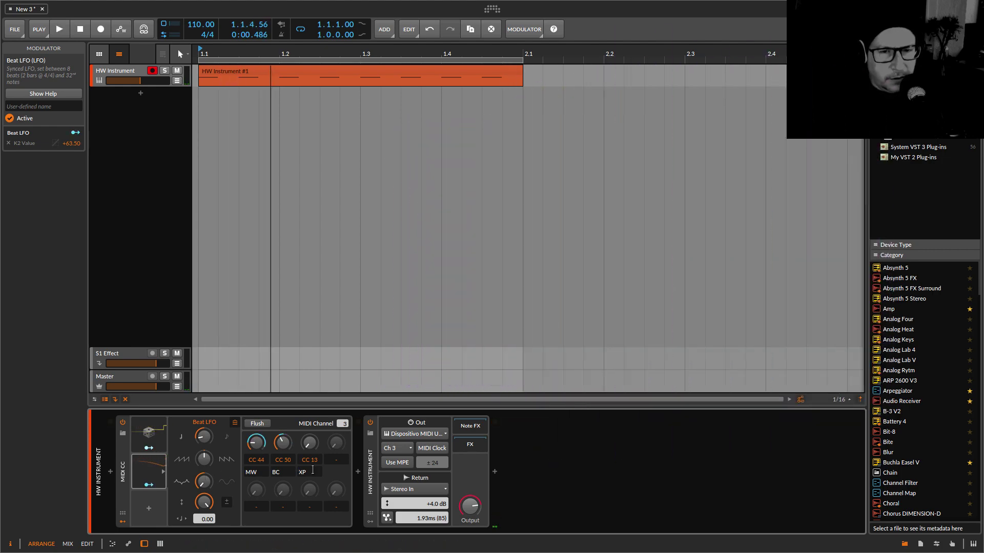
Switch to Safari to look up the Delay Feedback control change number in the MIDI chart, and return to Bitwig Studio
{"action": "mouse_move", "coordinate": [443, 547]}
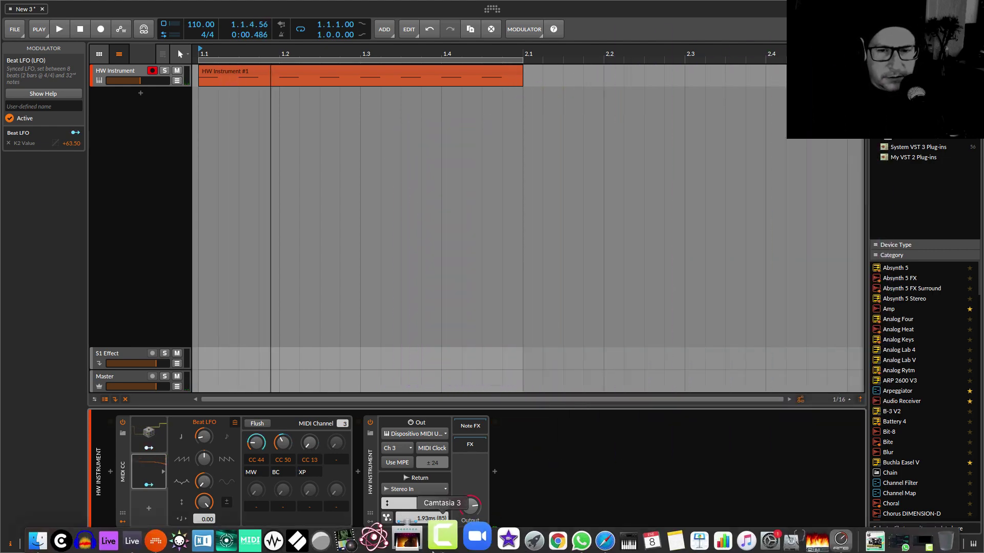
{"action": "left_click", "coordinate": [579, 536]}
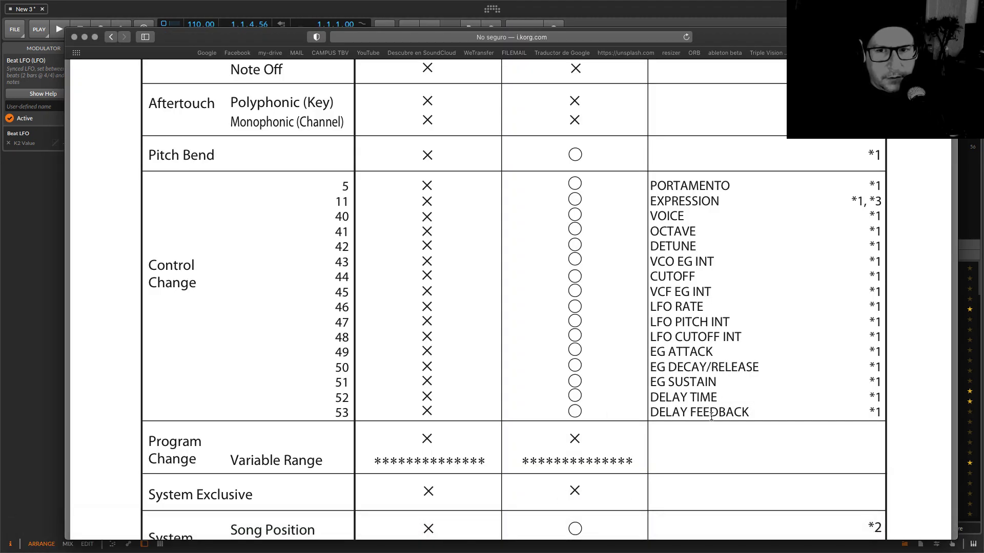
{"action": "left_click", "coordinate": [36, 361]}
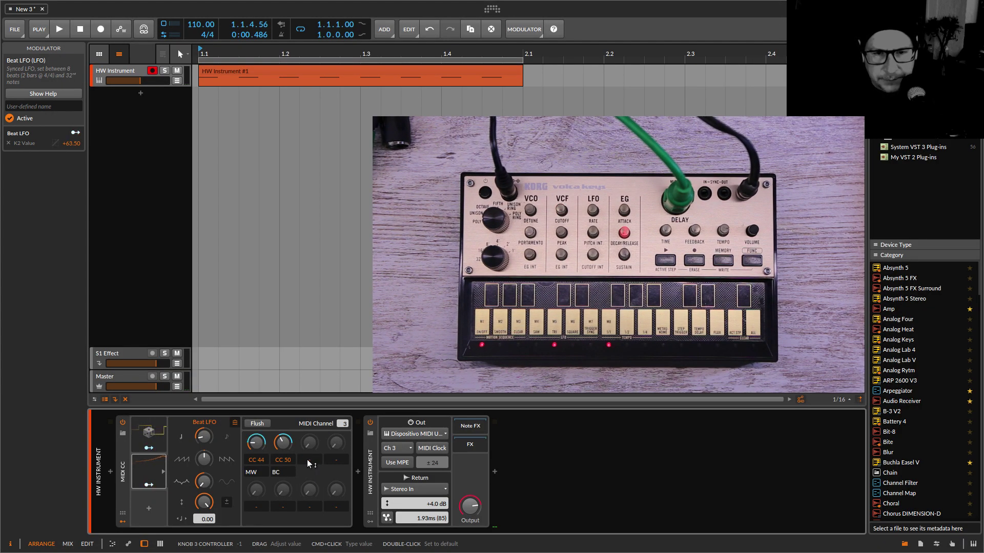
Assign the MIDI CC device's third knob to CC 53 and add a second Random modulator to the device
{"action": "left_click_drag", "start_coordinate": [307, 460], "coordinate": [308, 441]}
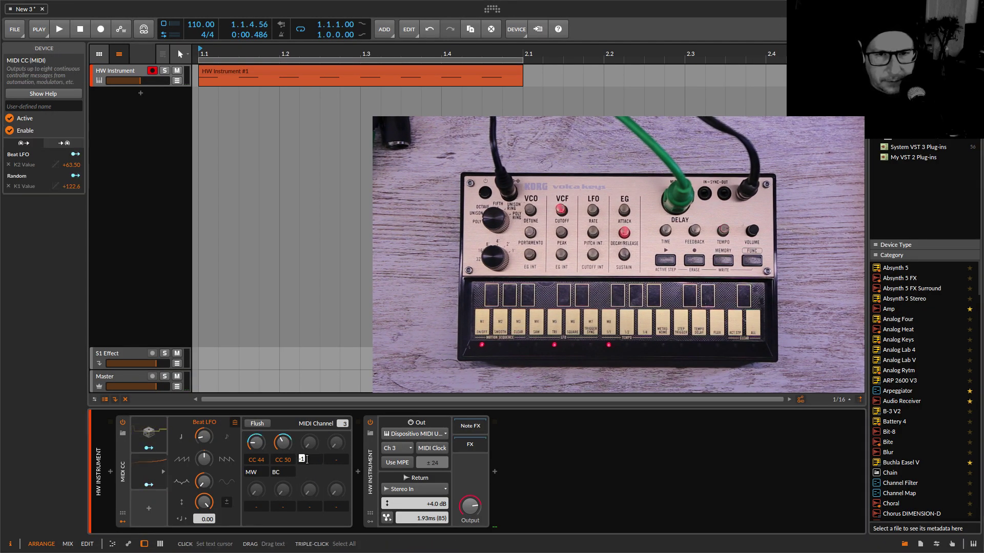
{"action": "left_click", "coordinate": [149, 508]}
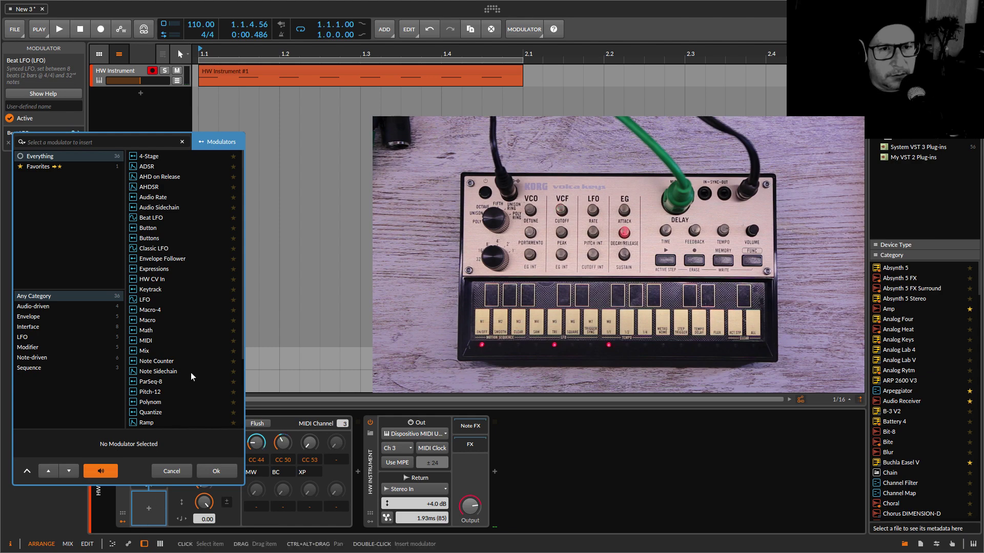
{"action": "scroll", "coordinate": [175, 394], "scroll_direction": "down", "scroll_amount": 1}
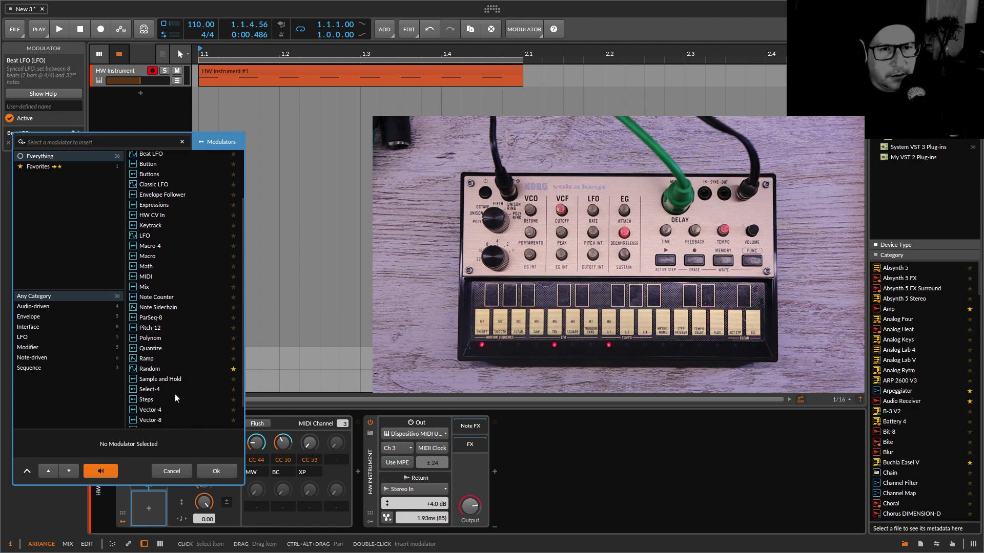
{"action": "double_click", "coordinate": [167, 369]}
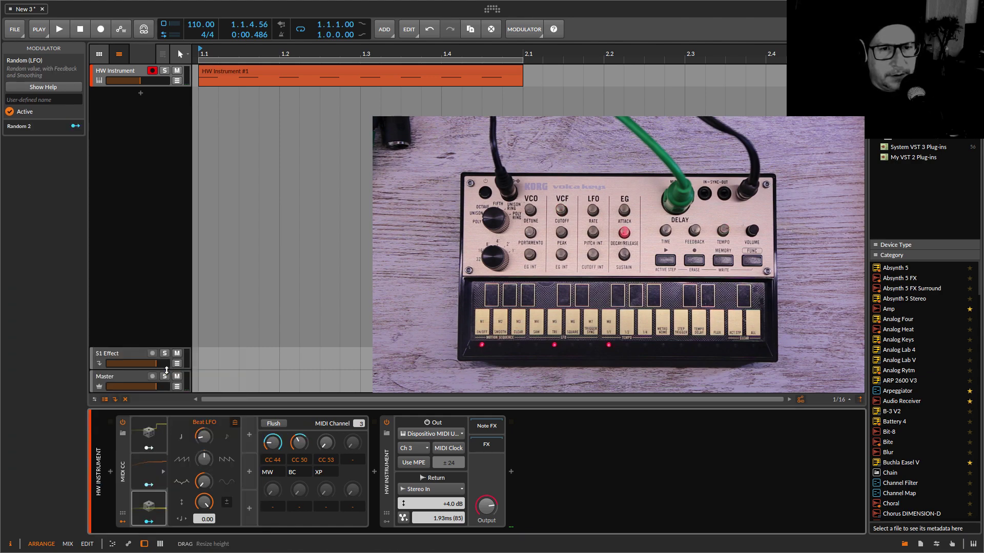
Show the second Random modulator's settings, choose Quarter note as its timebase and adjust its smoothing
{"action": "left_click", "coordinate": [164, 507]}
{"action": "left_click", "coordinate": [229, 437]}
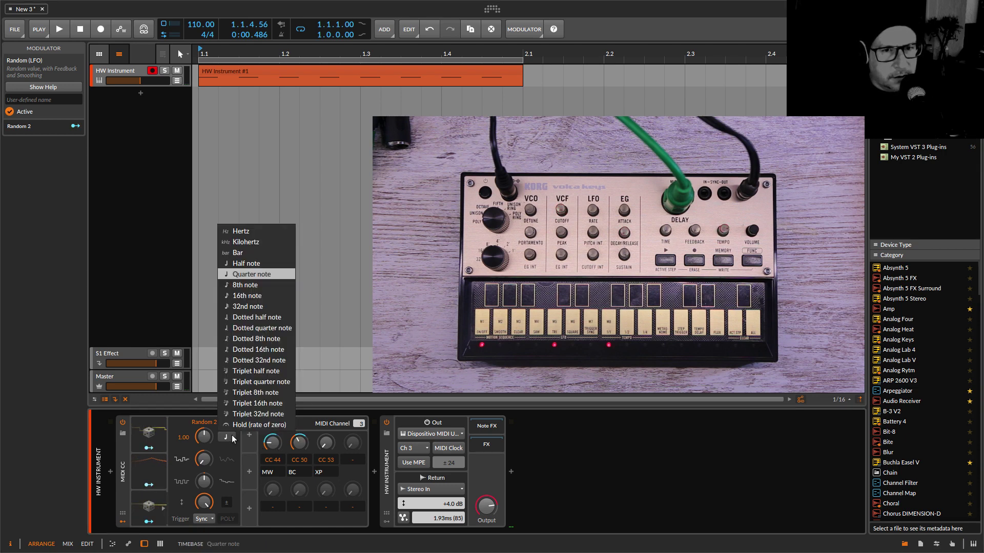
{"action": "left_click", "coordinate": [251, 275]}
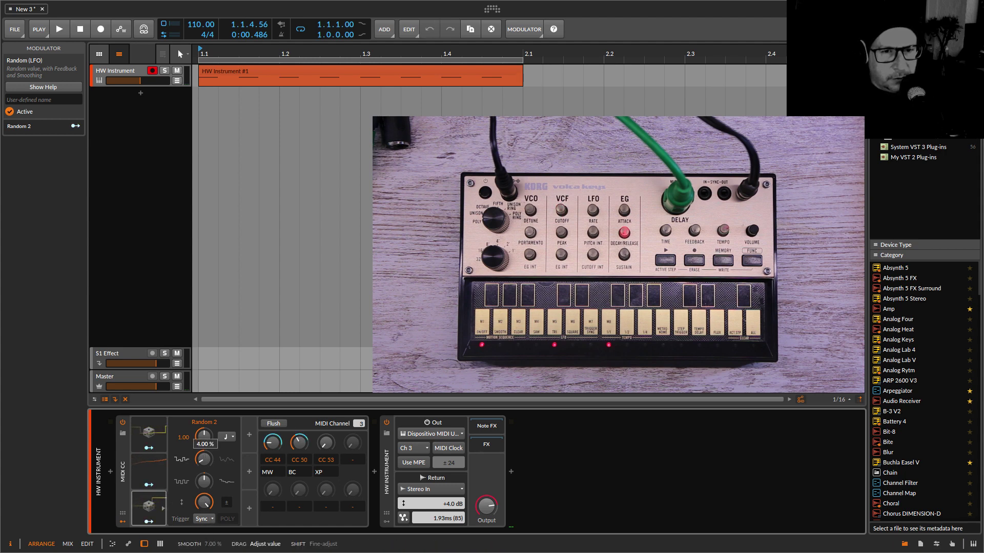
Map the second Random modulator to the third knob with a depth of +116.2 and play the loop to audition it
{"action": "left_click", "coordinate": [149, 521]}
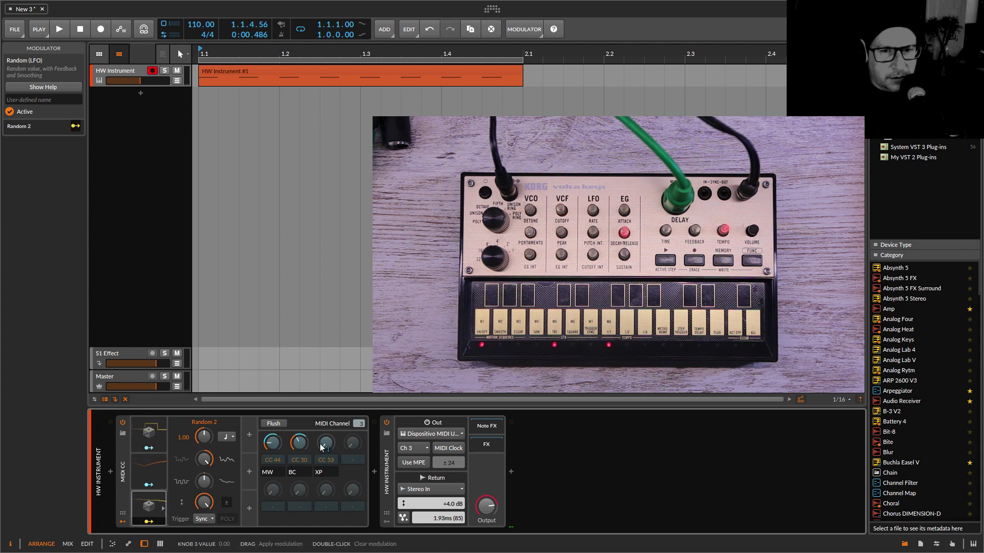
{"action": "left_click_drag", "start_coordinate": [318, 450], "coordinate": [317, 475]}
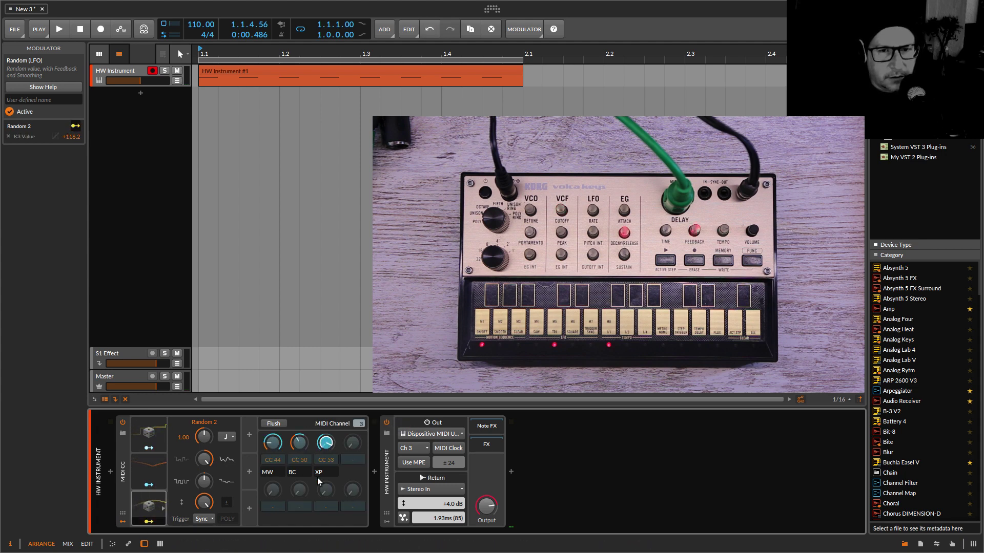
{"action": "left_click", "coordinate": [149, 522]}
{"action": "key", "text": "space"}
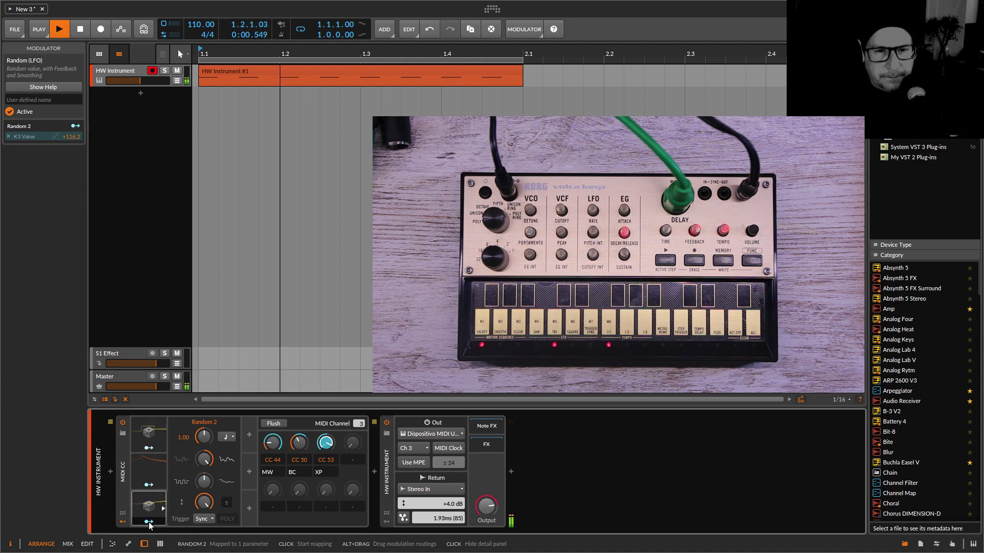
{"action": "key", "text": "space"}
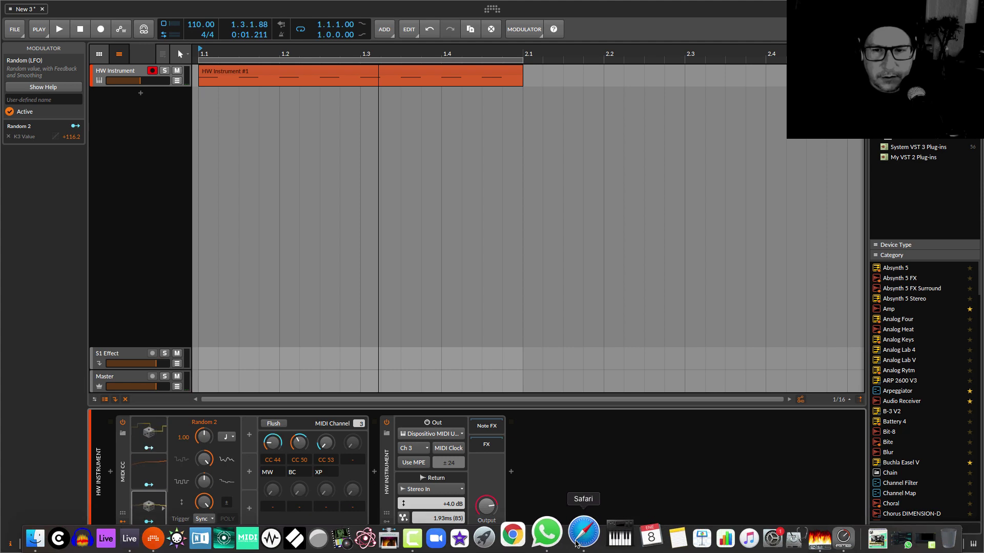
Look up the VCF EG INT number in the MIDI chart in Safari, and assign the fourth knob to CC 45 in Bitwig Studio
{"action": "left_click", "coordinate": [576, 542]}
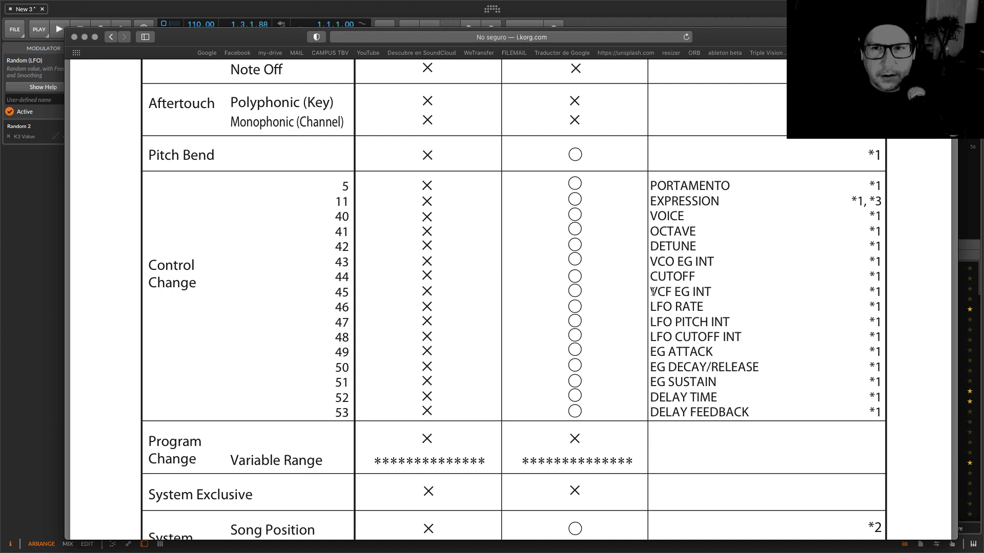
{"action": "left_click", "coordinate": [43, 380]}
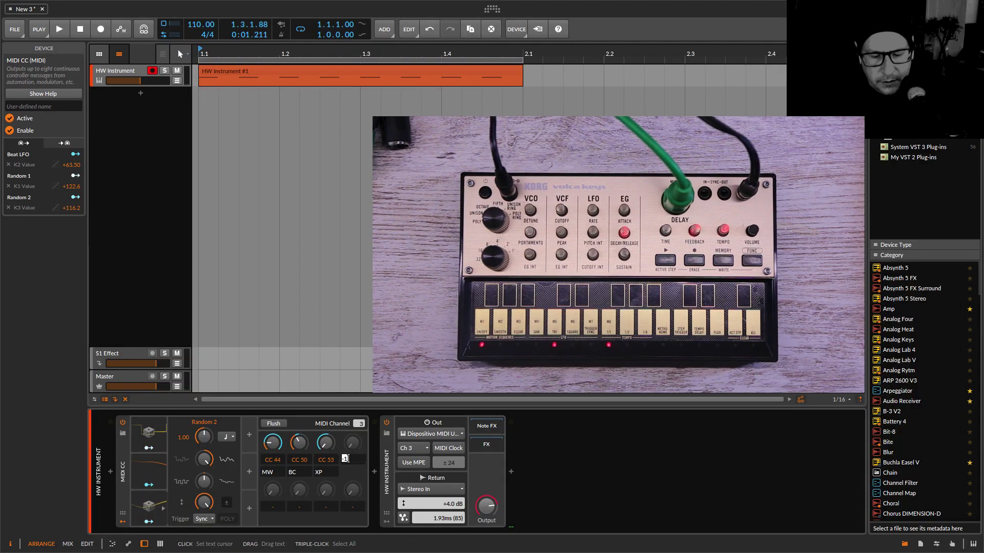
{"action": "key", "text": "Return"}
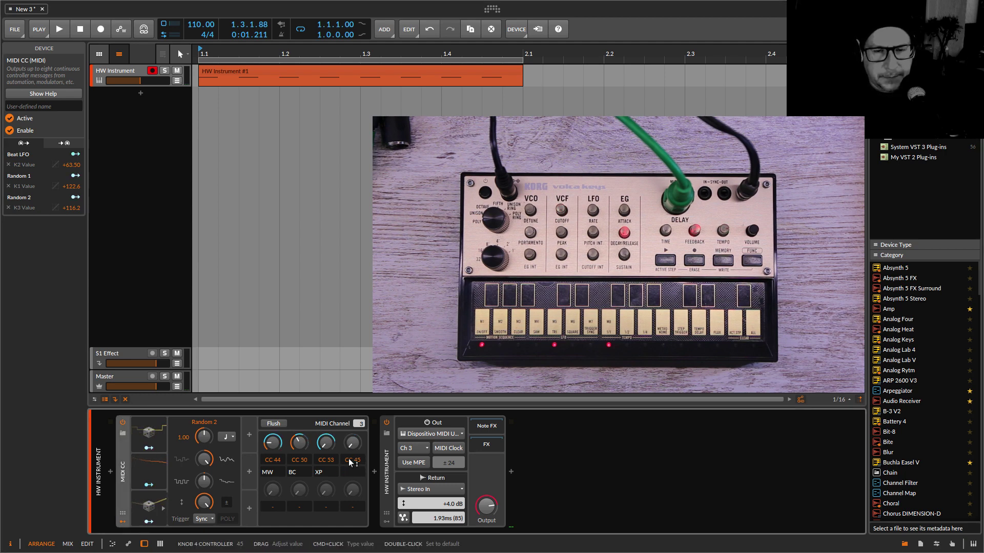
Raise the fourth knob's value slightly while the loop plays, and stop playback
{"action": "key", "text": "space"}
{"action": "mouse_move", "coordinate": [352, 443]}
{"action": "left_mouse_down"}
{"action": "mouse_move", "coordinate": [352, 457]}
{"action": "mouse_move", "coordinate": [355, 448]}
{"action": "left_mouse_up"}
{"action": "key", "text": "space"}
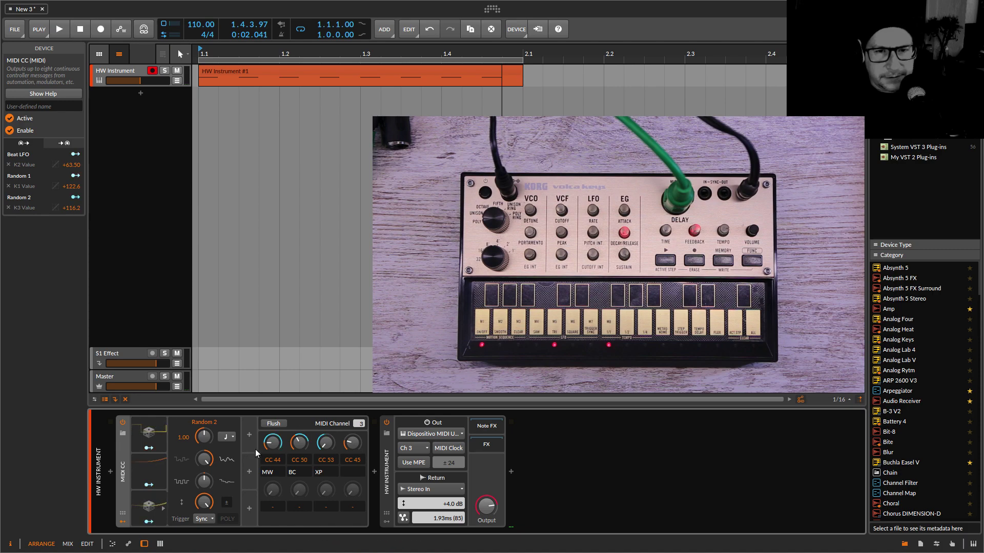
Add an ADSR modulator to the MIDI CC device and map it to the fourth knob with a depth of about +71.7 during playback
{"action": "left_click", "coordinate": [247, 434]}
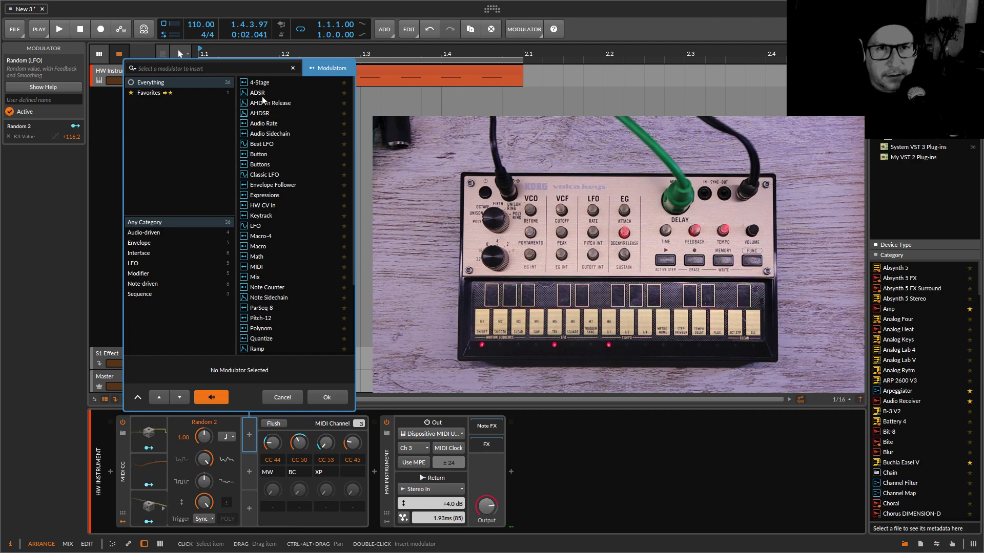
{"action": "double_click", "coordinate": [264, 93]}
{"action": "key", "text": "space"}
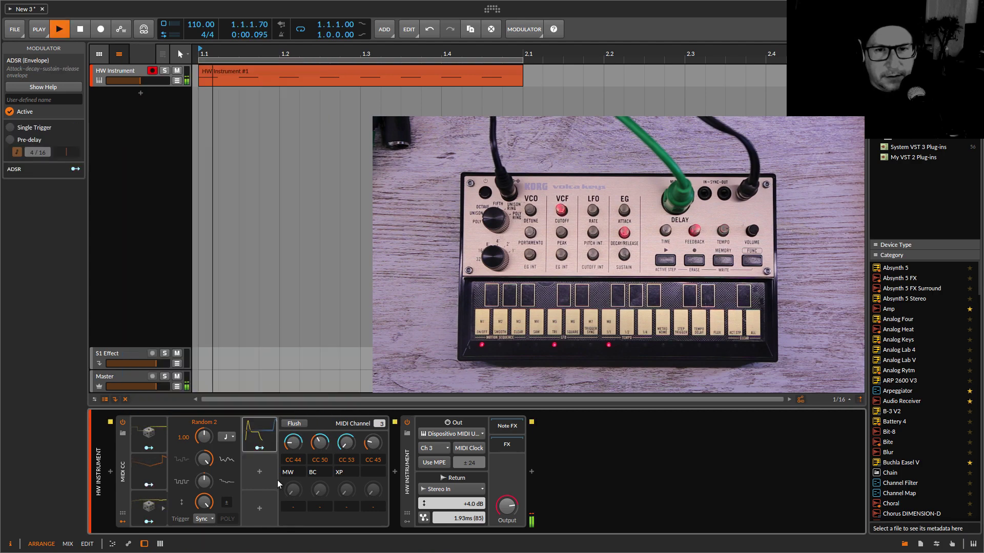
{"action": "left_click_drag", "start_coordinate": [366, 448], "coordinate": [366, 428]}
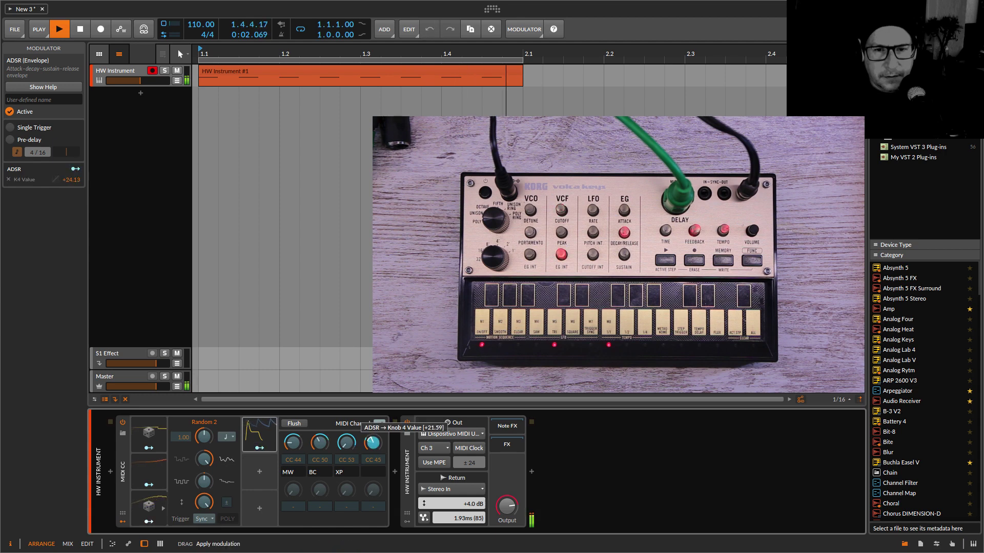
Shape the ADSR envelope with a fast attack, a short decay and no sustain, and collapse its detail view
{"action": "left_click", "coordinate": [258, 440]}
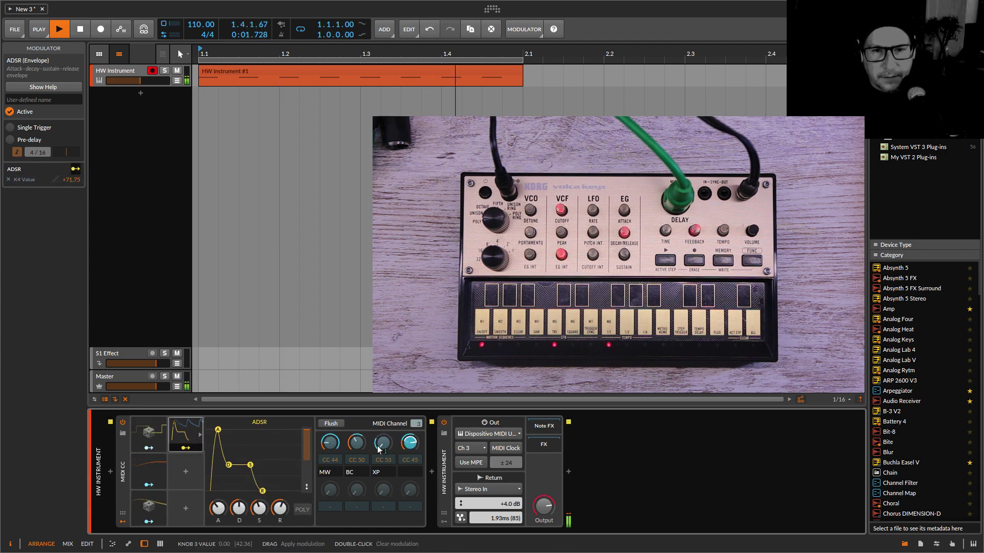
{"action": "left_click_drag", "start_coordinate": [250, 465], "coordinate": [221, 499]}
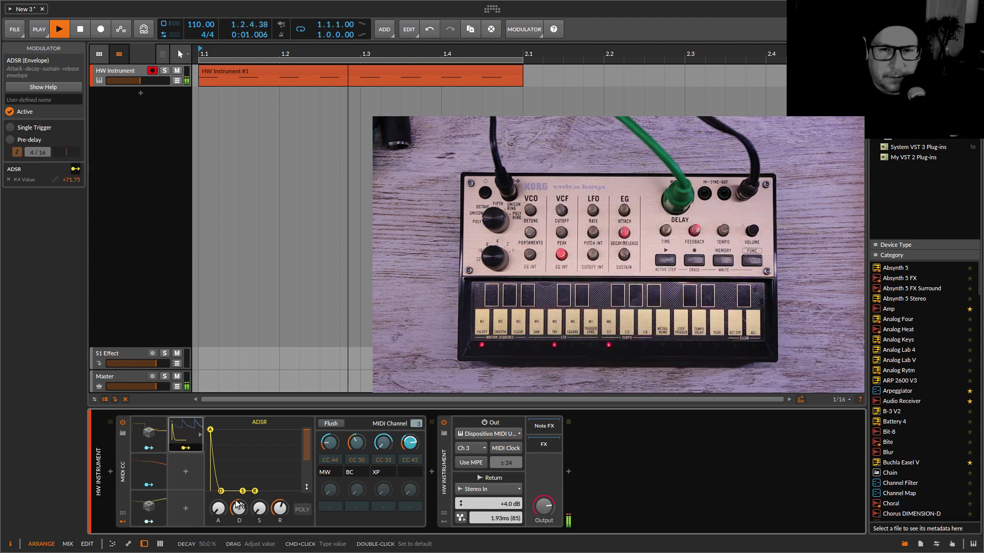
{"action": "left_click", "coordinate": [198, 501]}
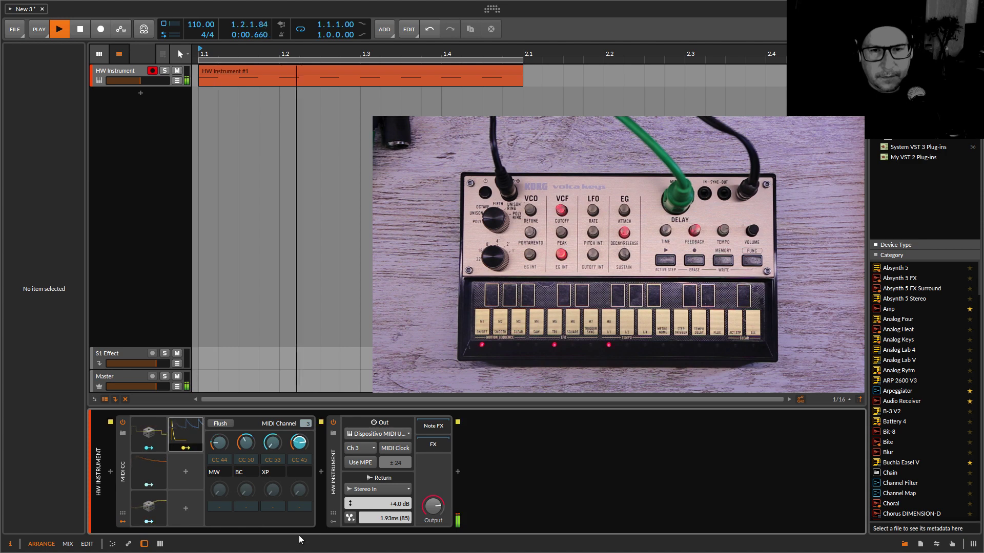
Stop playback and ping the HW Instrument's latency
{"action": "key", "text": "space"}
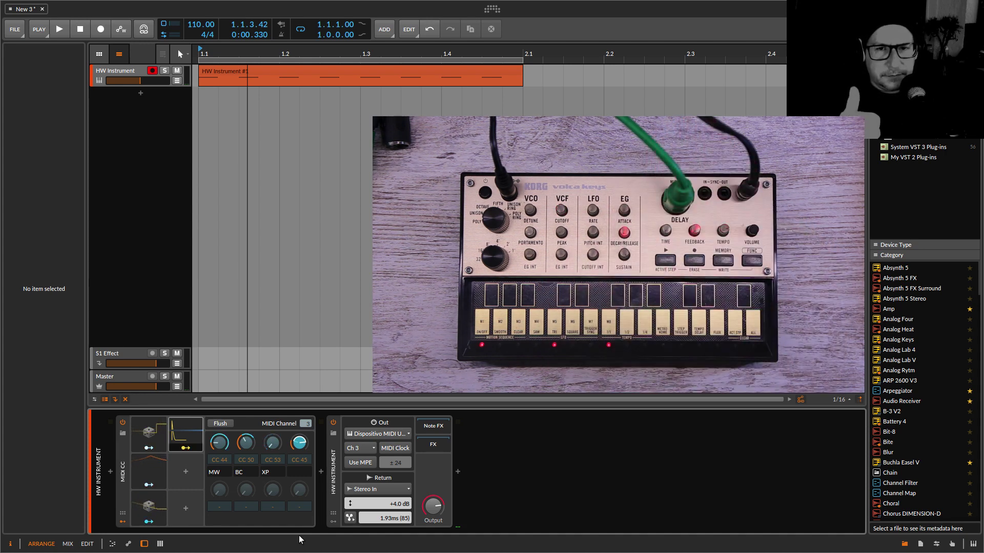
{"action": "left_click", "coordinate": [350, 519]}
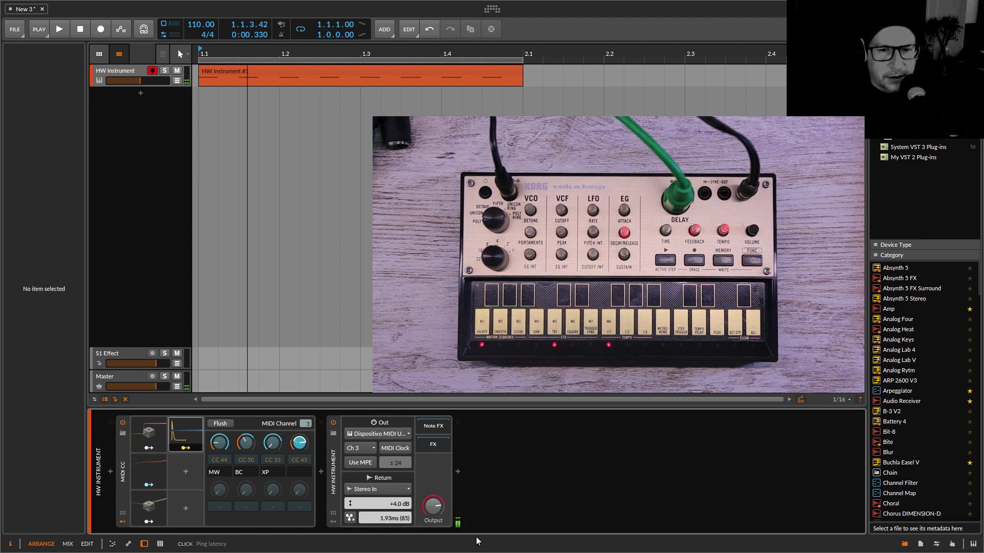